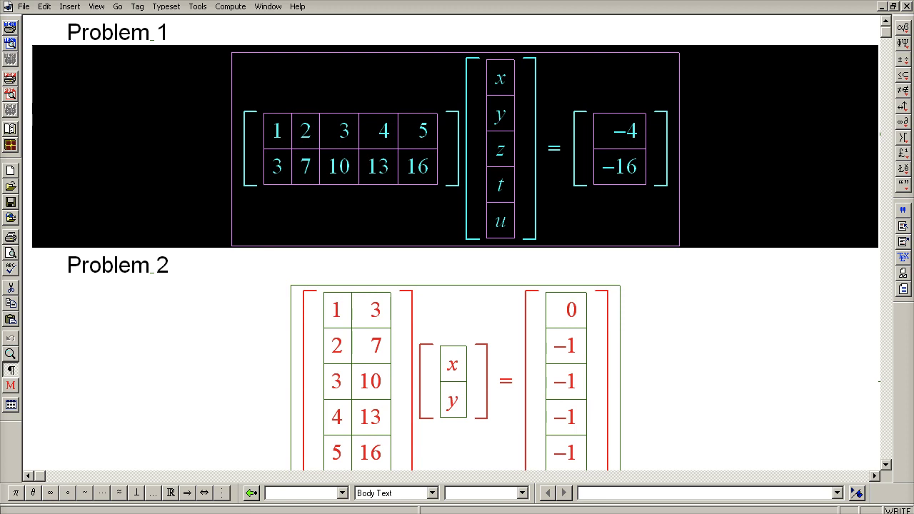
Step: Examine the first two columns and their row entries in Problem 1's coefficient matrix
click(277, 132)
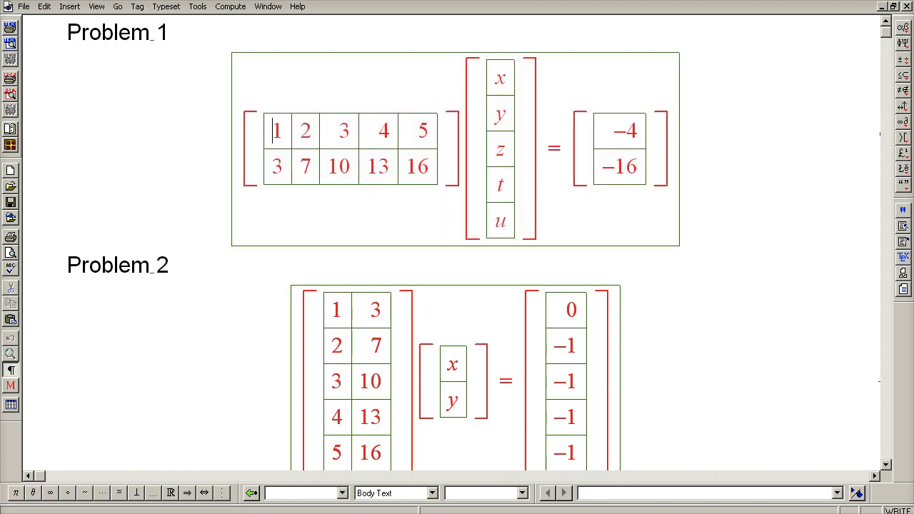
drag(276, 132, 277, 167)
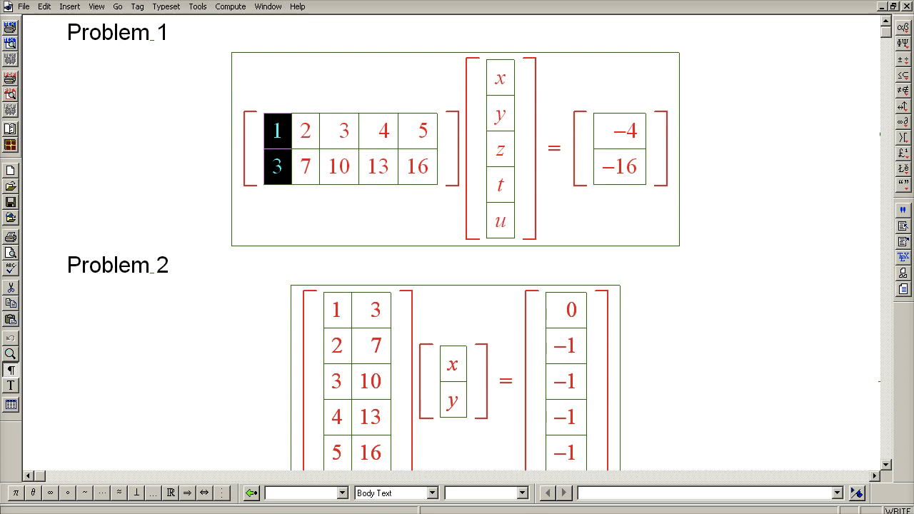
click(273, 136)
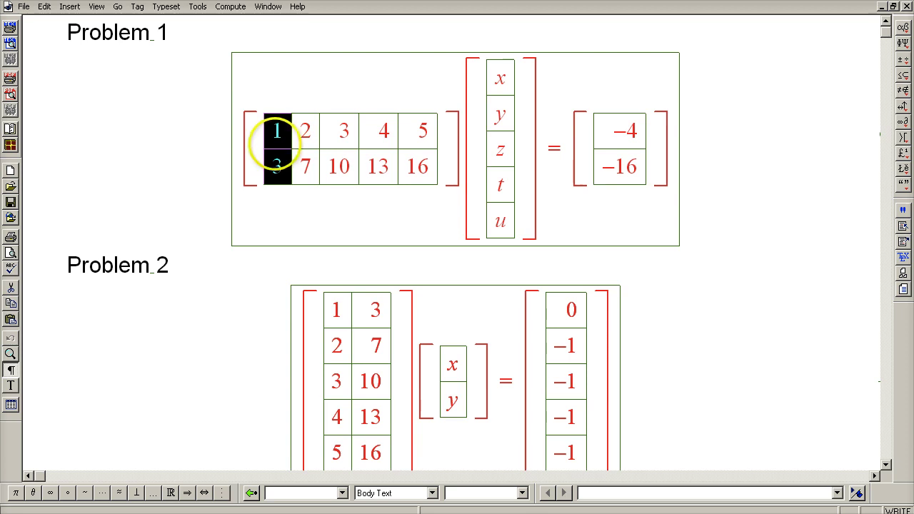
drag(273, 136, 307, 168)
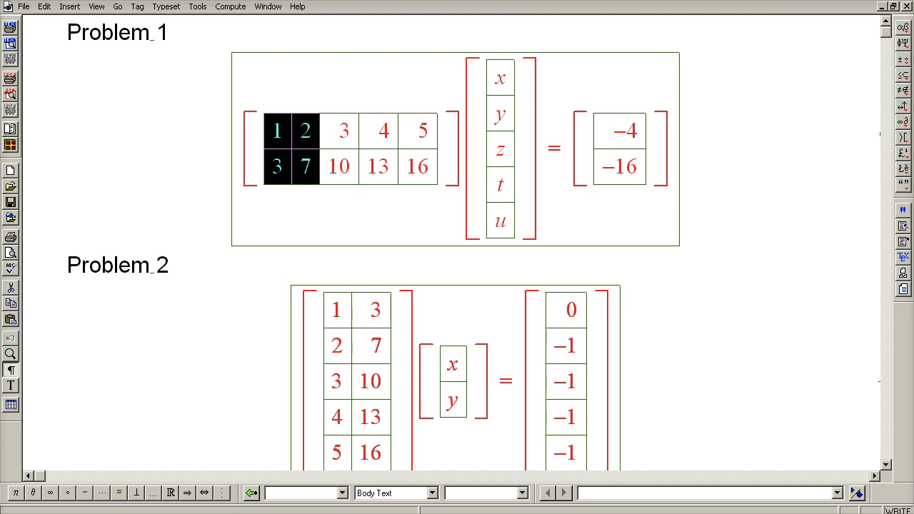
click(302, 131)
drag(312, 131, 284, 130)
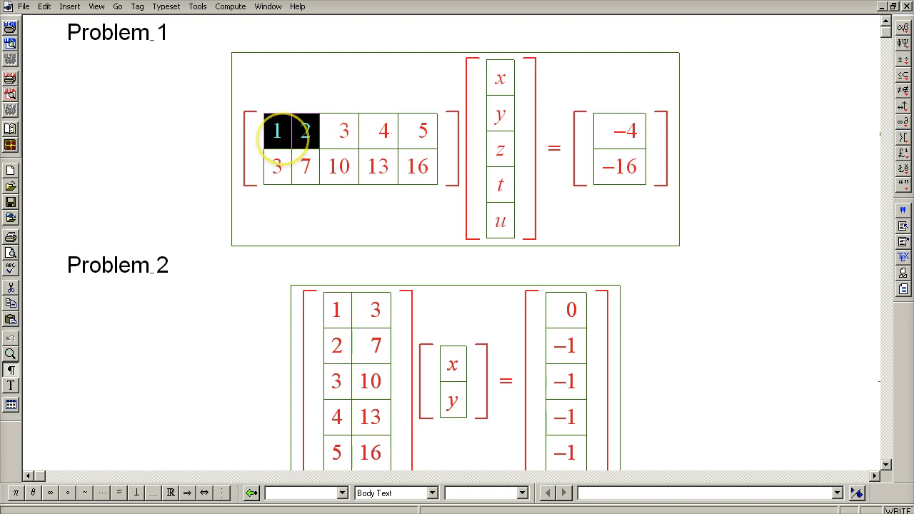
drag(313, 169, 285, 167)
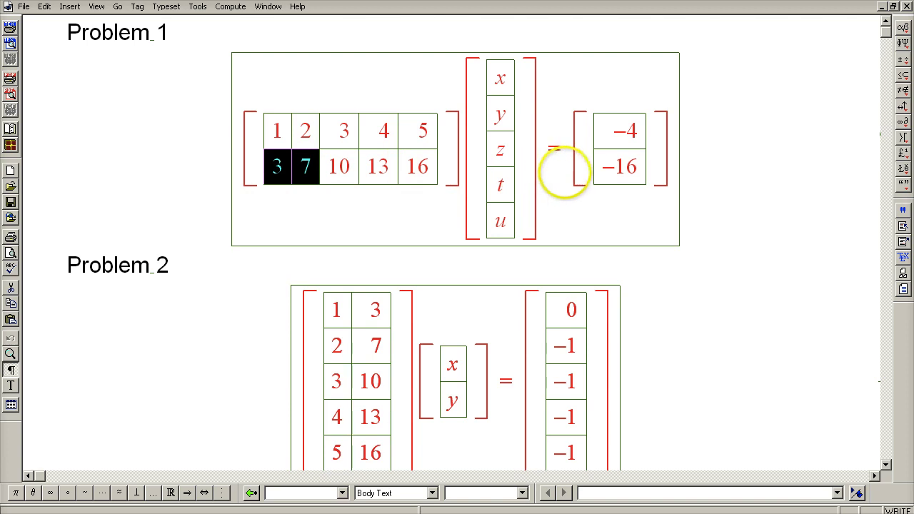
Step: Examine the right-hand side vector and the full coefficient matrix of Problem 1
click(565, 173)
key(shift+Right)
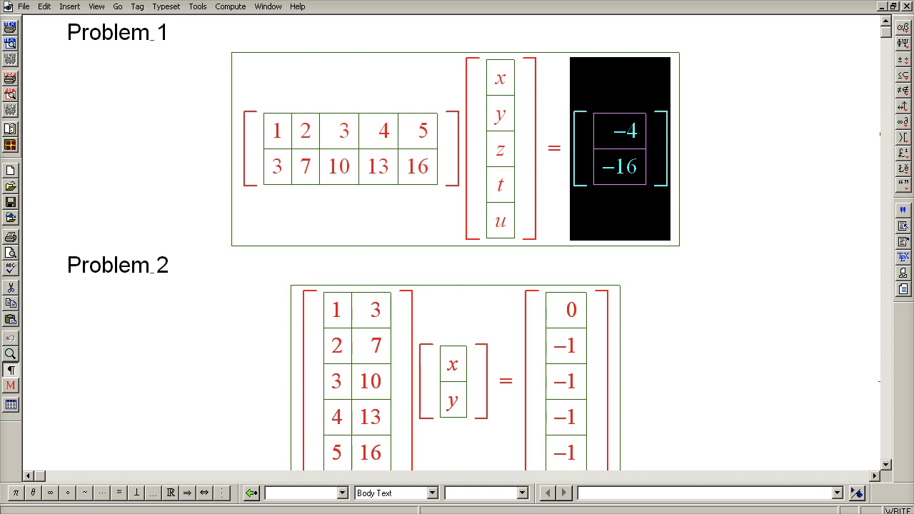
click(435, 175)
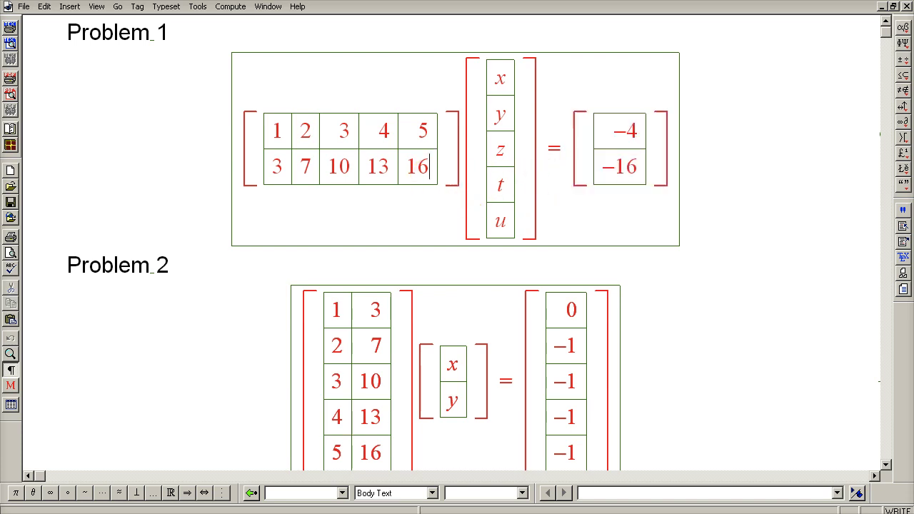
key(shift+Left)
key(shift+Left)
key(shift+Left)
key(shift+Left)
key(shift+Left)
key(shift+Left)
key(shift+Left)
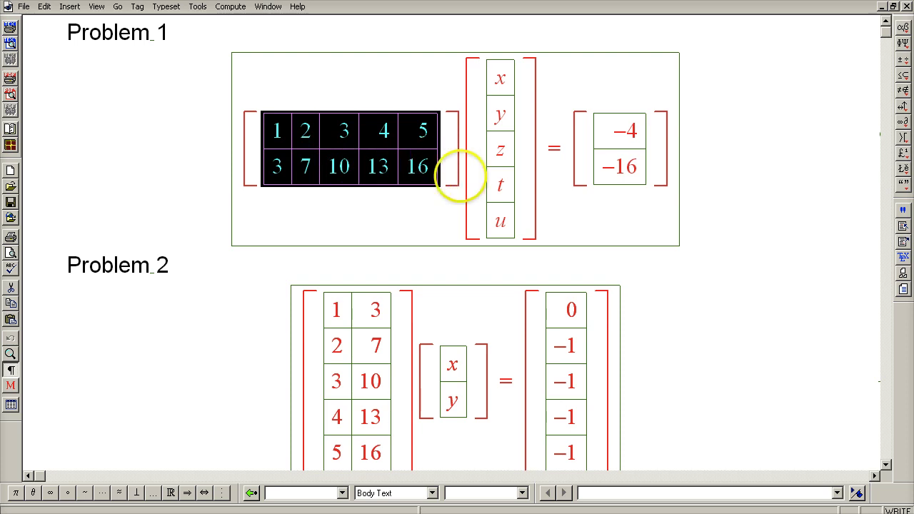
Step: Replace the vector of unknowns x, y, z, t, u in Problem 1 with a vertical dots symbol
click(464, 178)
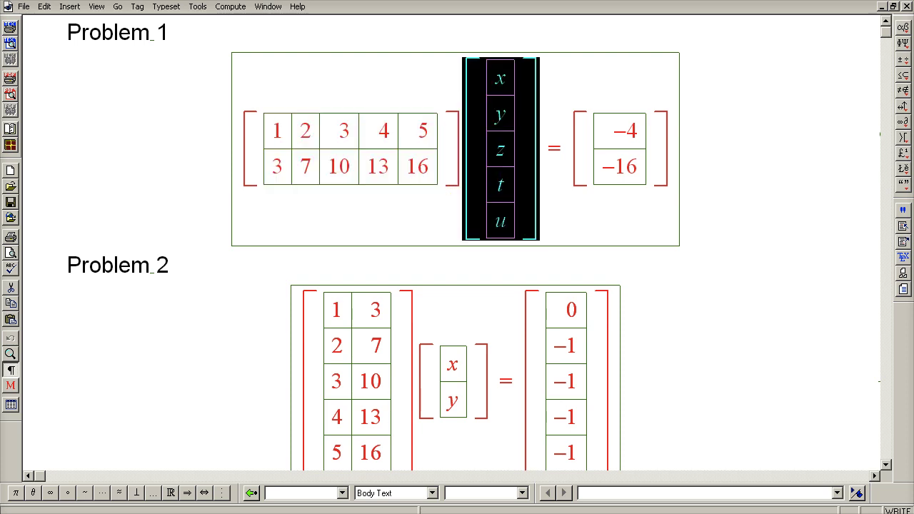
click(222, 493)
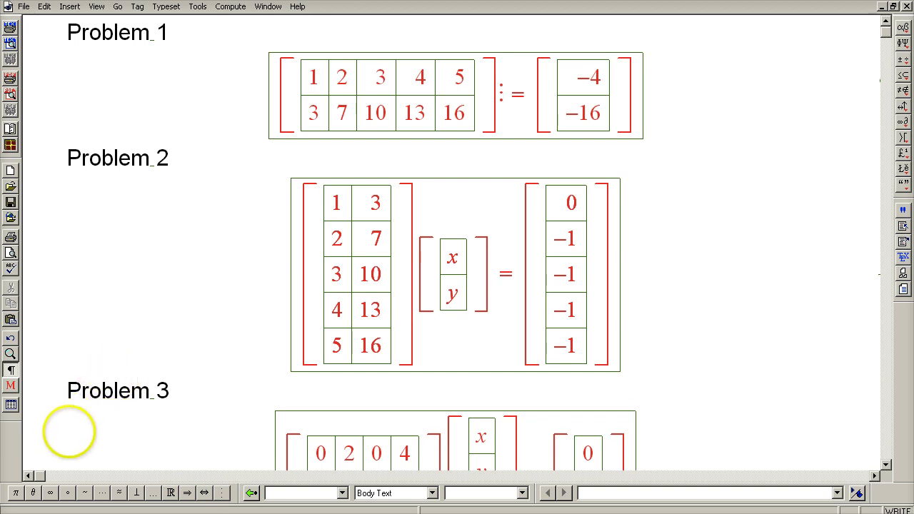
click(188, 276)
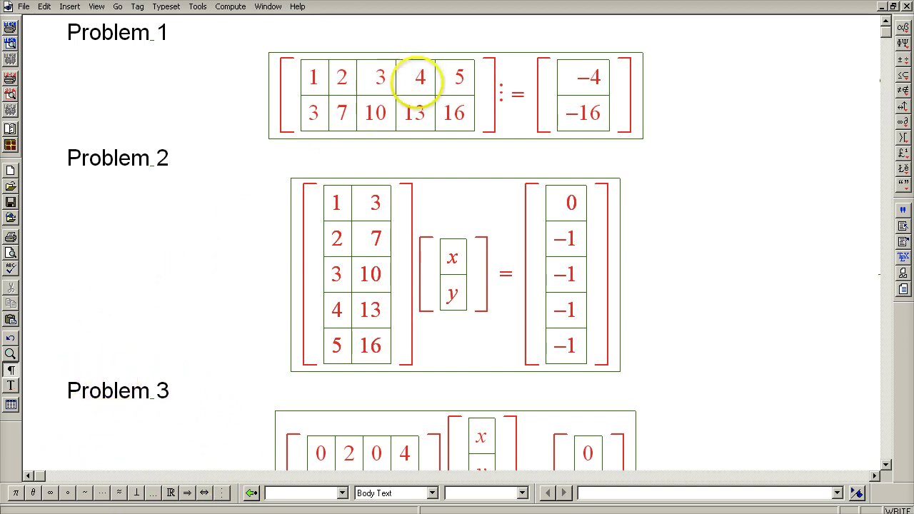
Step: Duplicate the shortened Problem 1 system onto a new line directly below it
drag(417, 83, 600, 104)
key(ctrl+c)
click(631, 119)
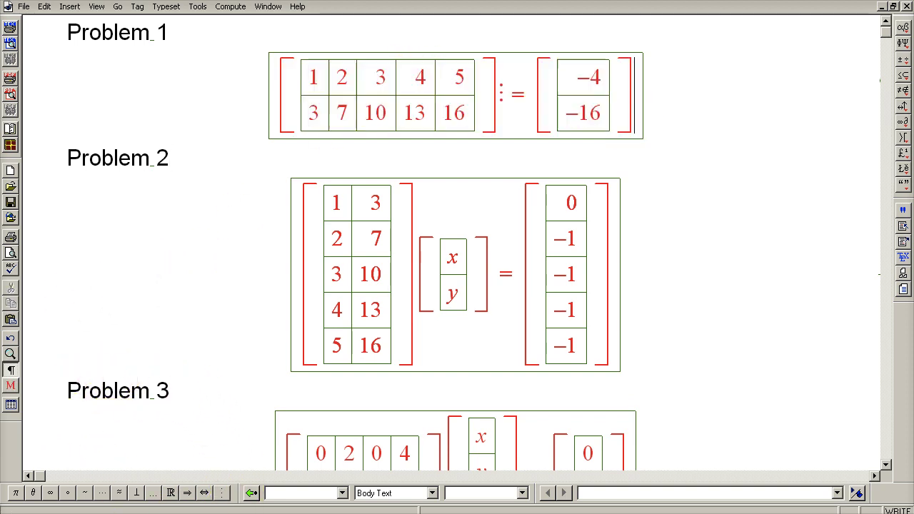
key(Return)
key(ctrl+v)
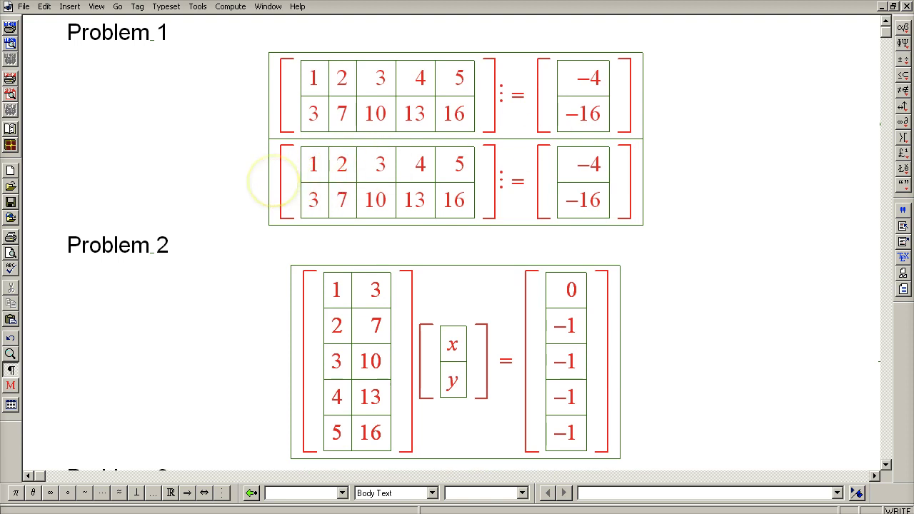
Step: Make the leading 1 in the first row of the duplicated matrix bold to mark it as the pivot
click(170, 32)
drag(306, 165, 457, 165)
drag(314, 202, 454, 201)
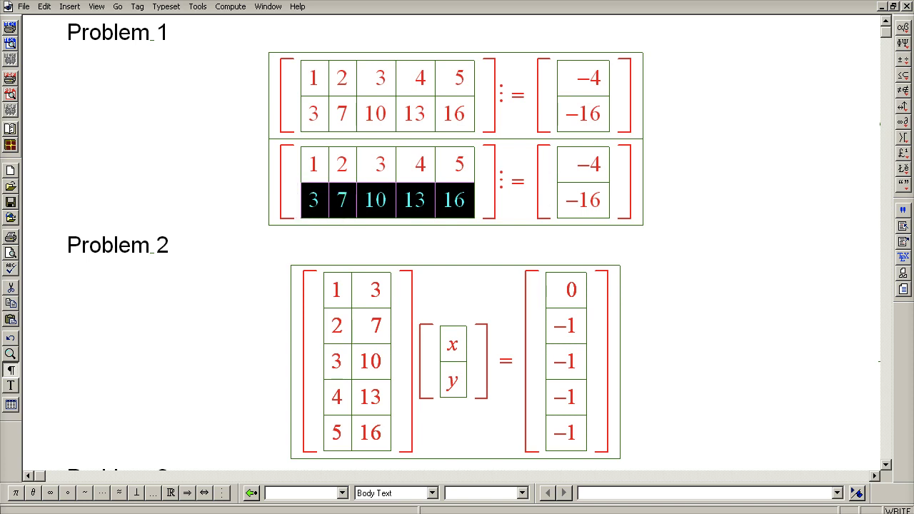
click(319, 202)
double_click(317, 201)
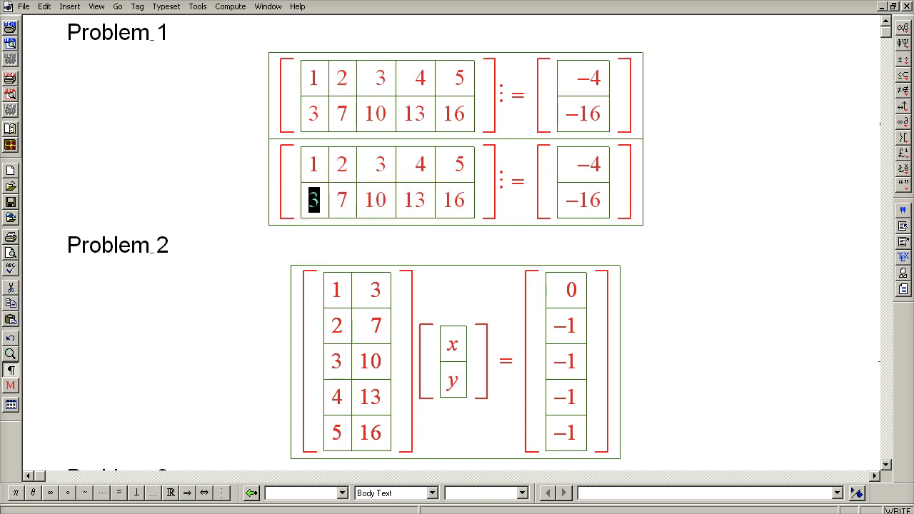
click(320, 165)
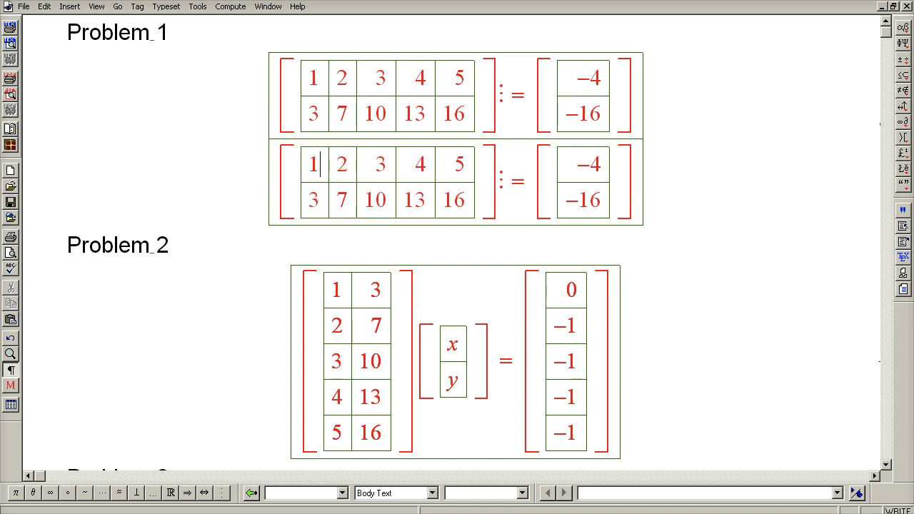
key(shift+Left)
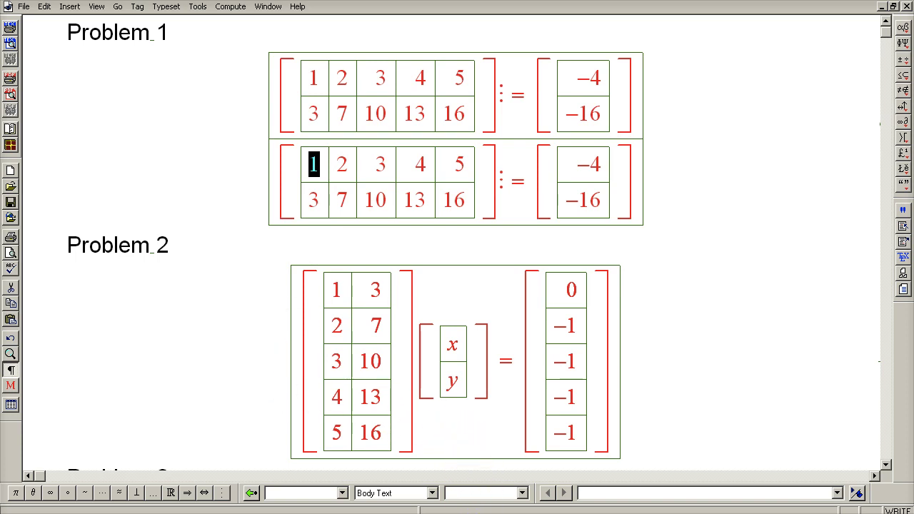
key(F4)
key(b)
key(b)
key(Return)
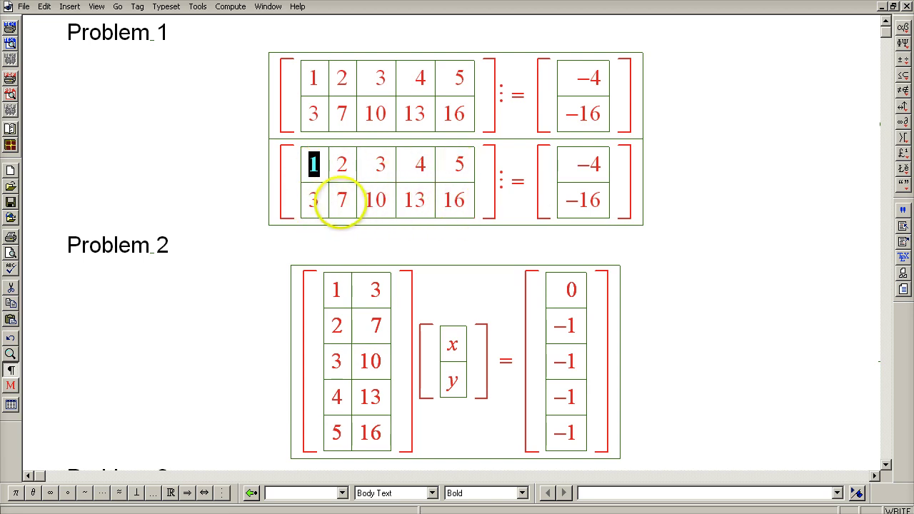
Step: Clear the entry below the bold pivot and insert the multiplier 3 in front of the duplicated matrix
click(319, 202)
key(BackSpace)
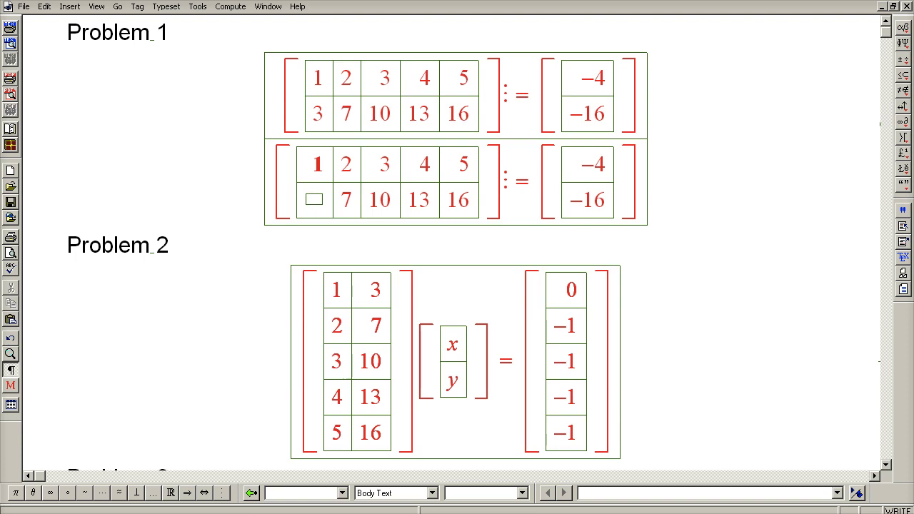
click(348, 202)
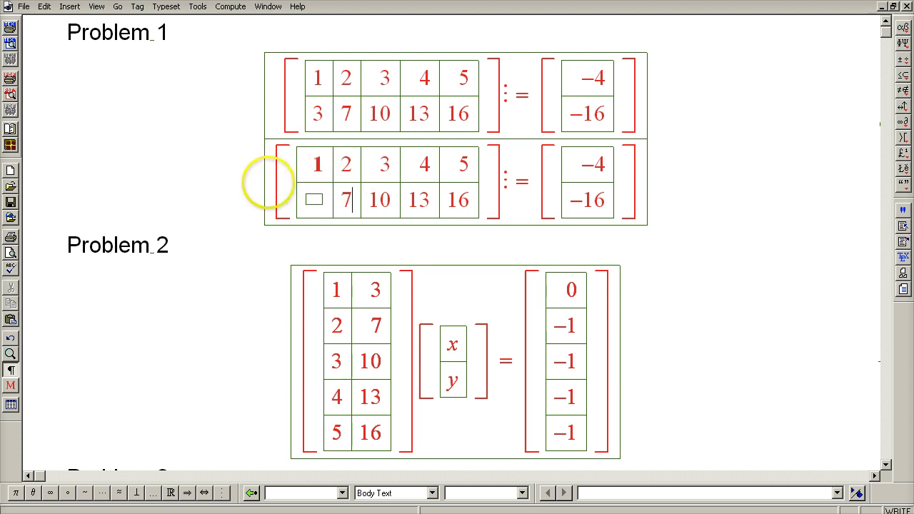
click(268, 184)
text(3)
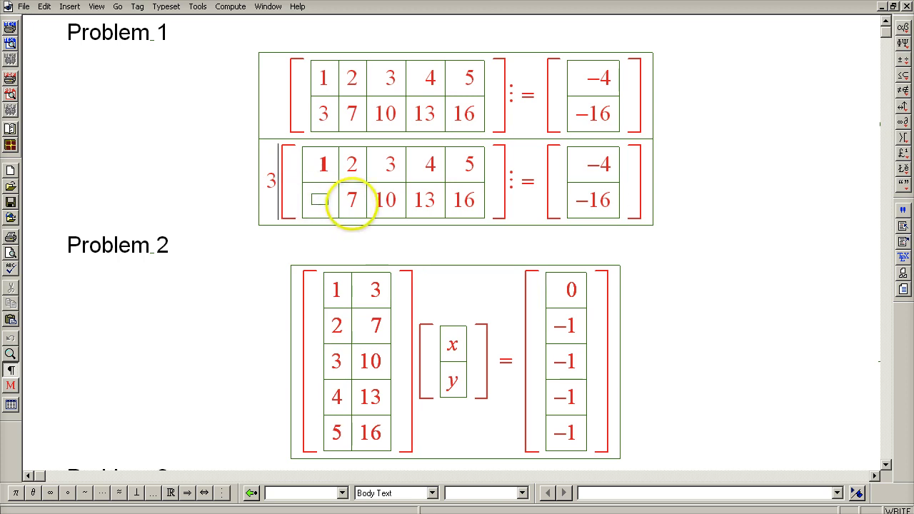
Step: Set the remaining four second-row entries of the duplicated coefficient matrix to 1
click(351, 201)
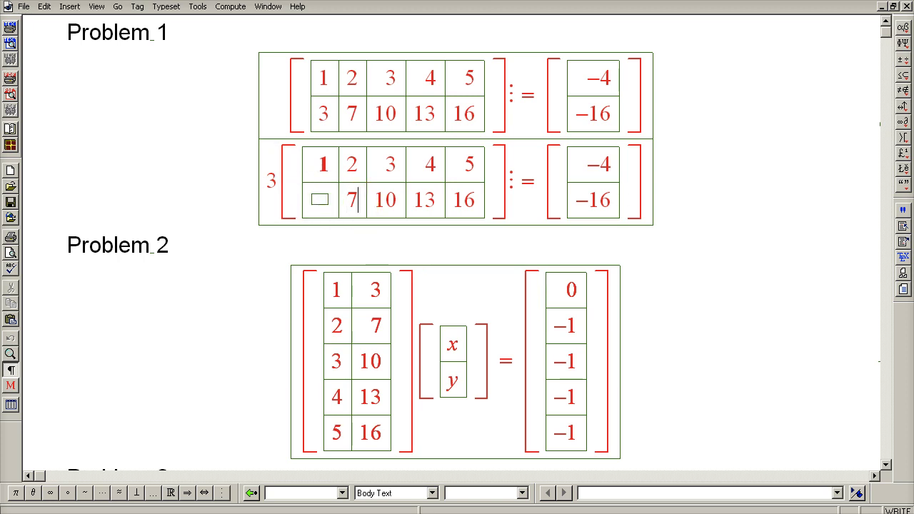
key(BackSpace)
text(1)
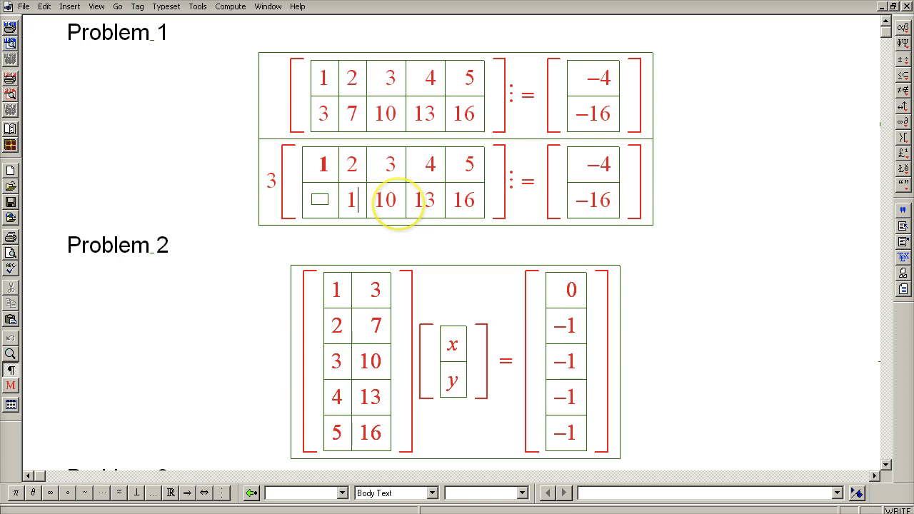
click(397, 203)
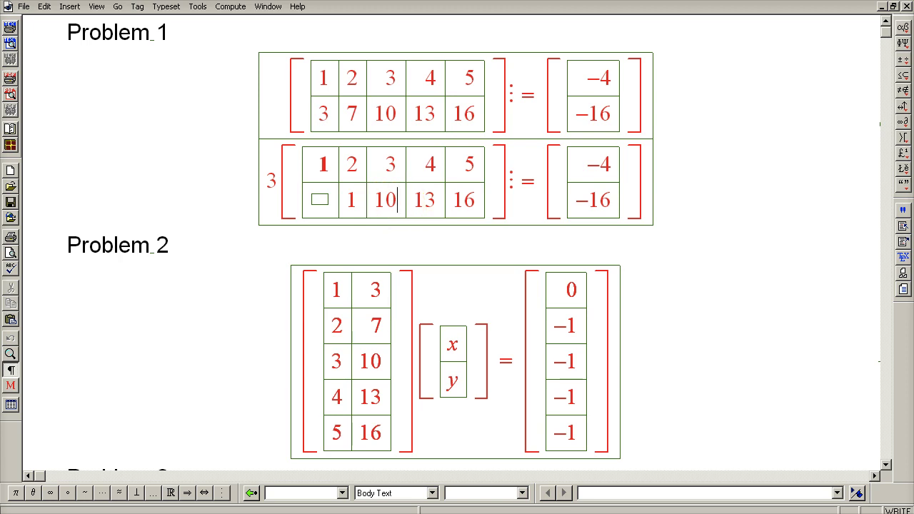
key(BackSpace)
click(427, 200)
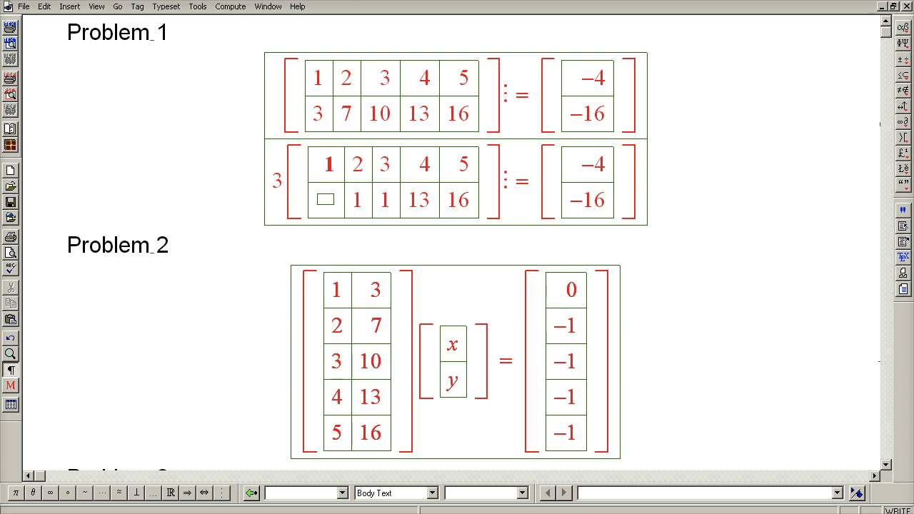
key(BackSpace)
click(464, 201)
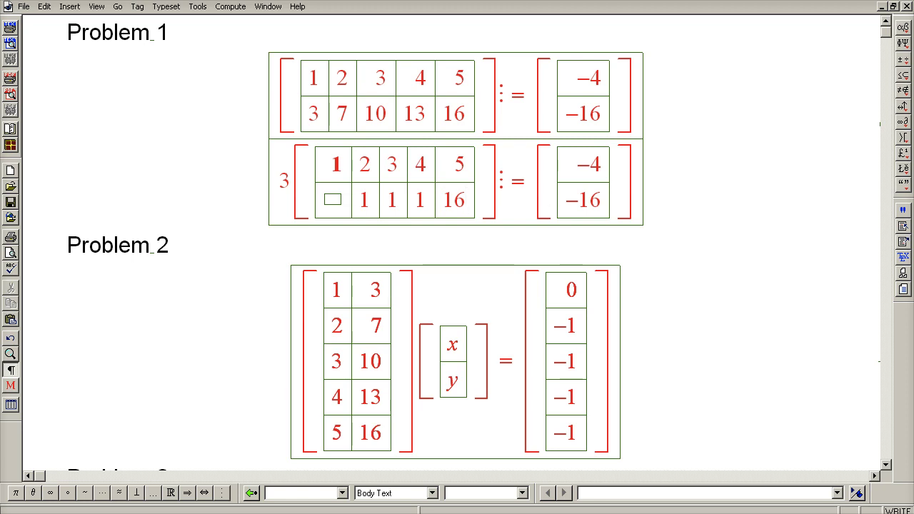
key(BackSpace)
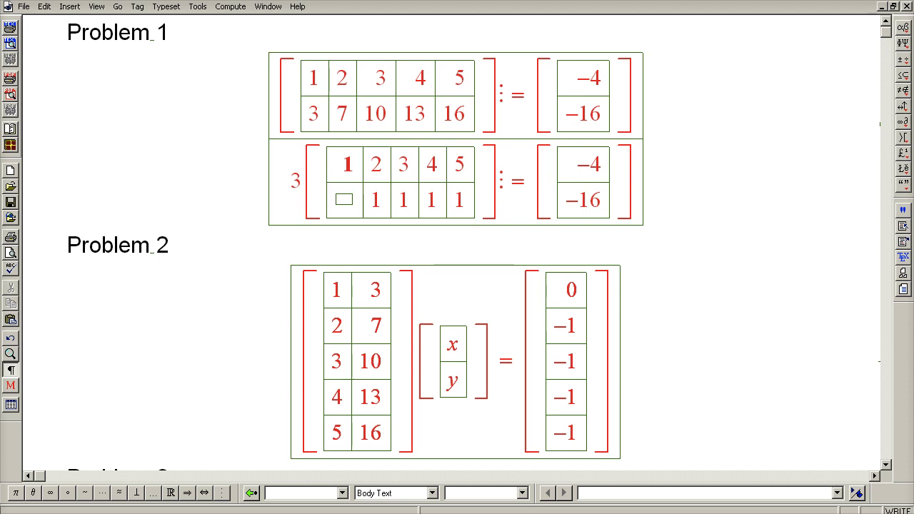
Step: Set the lower right-hand side entry of the duplicated system to −4 and remove the multiplier 3 in front
click(578, 203)
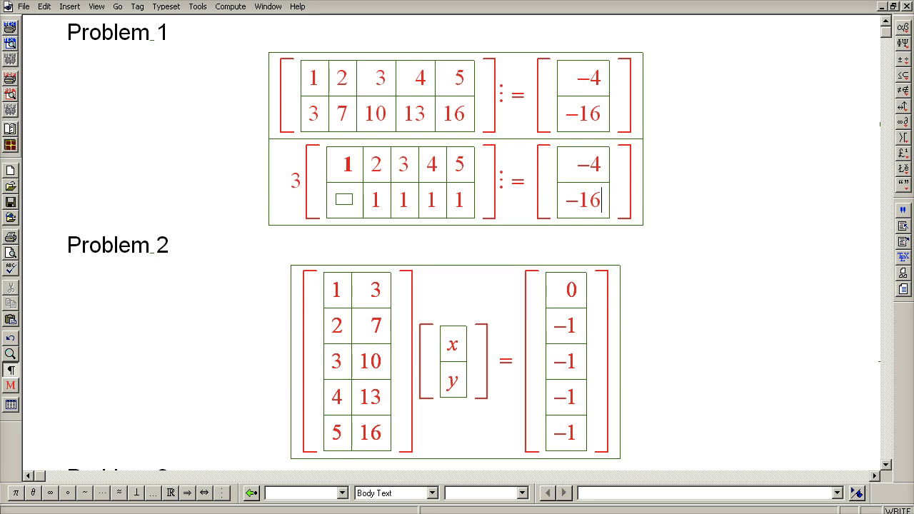
key(BackSpace)
key(BackSpace)
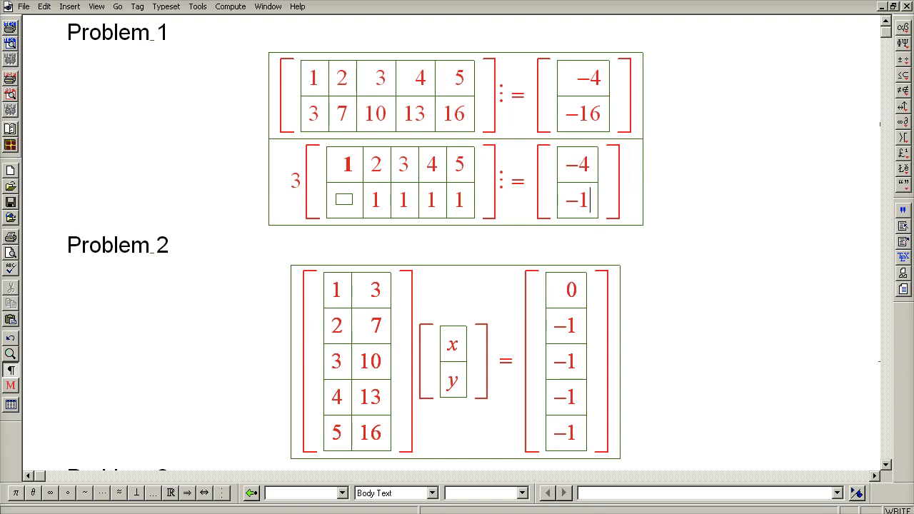
text(4)
click(300, 209)
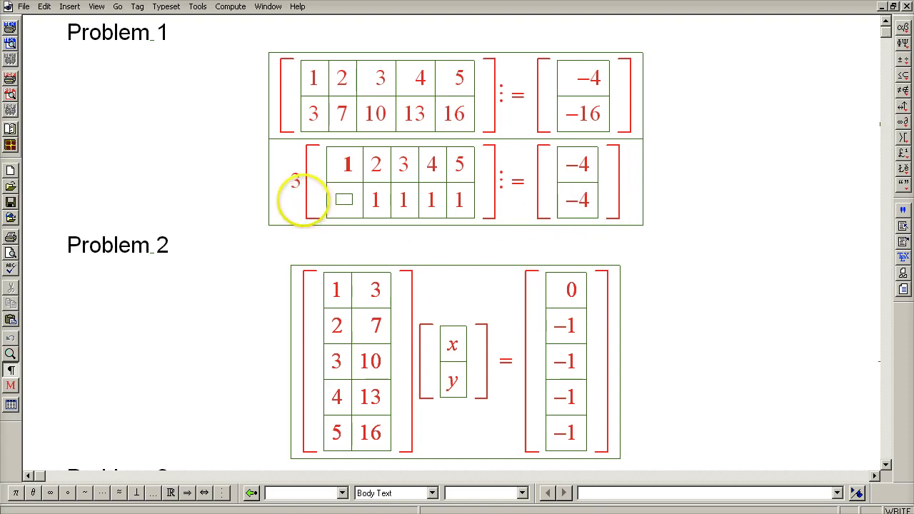
key(BackSpace)
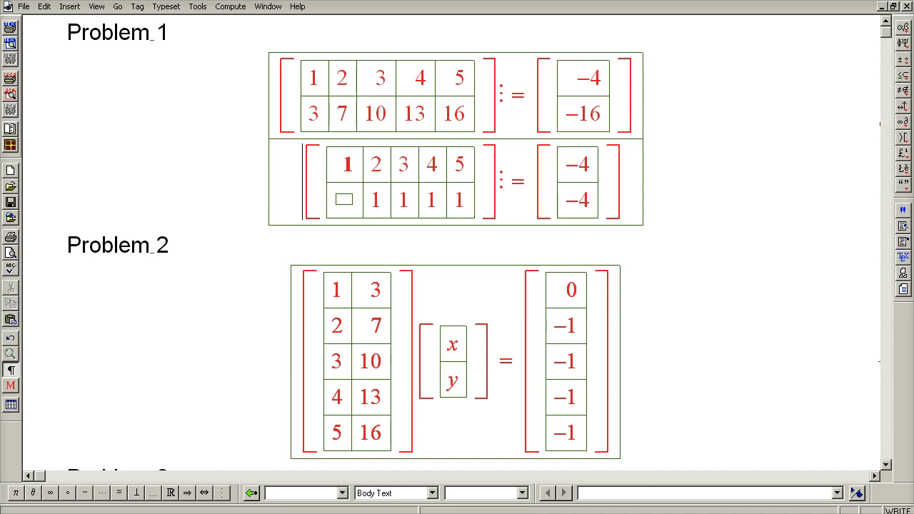
Step: Duplicate the reduced system with the bold pivot onto a third line below it
key(shift+End)
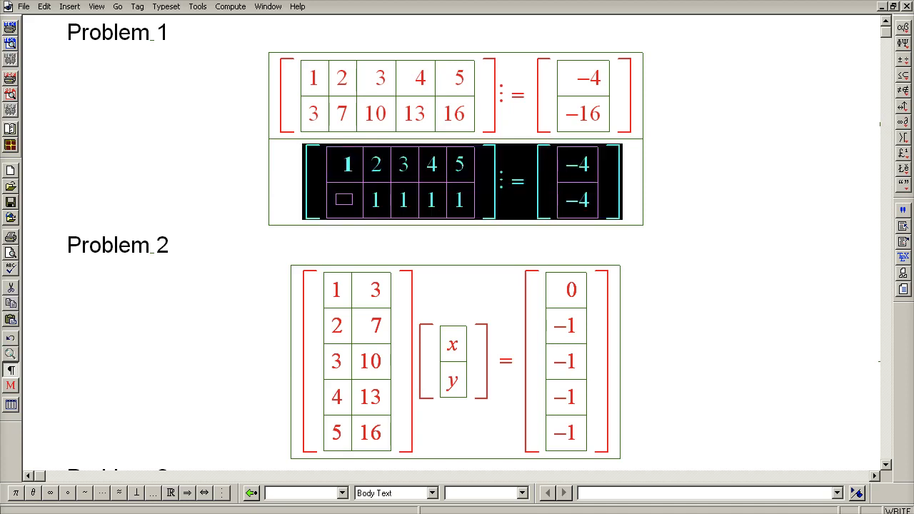
click(624, 197)
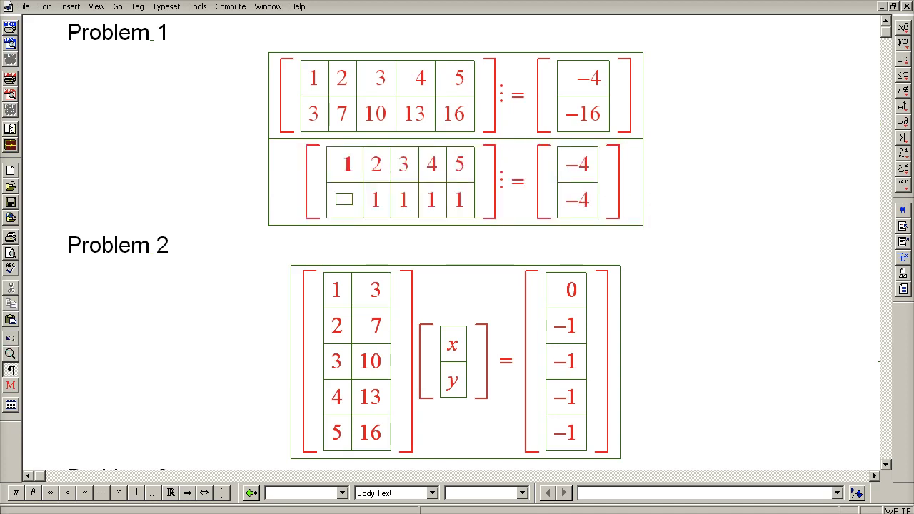
key(Return)
key(ctrl+v)
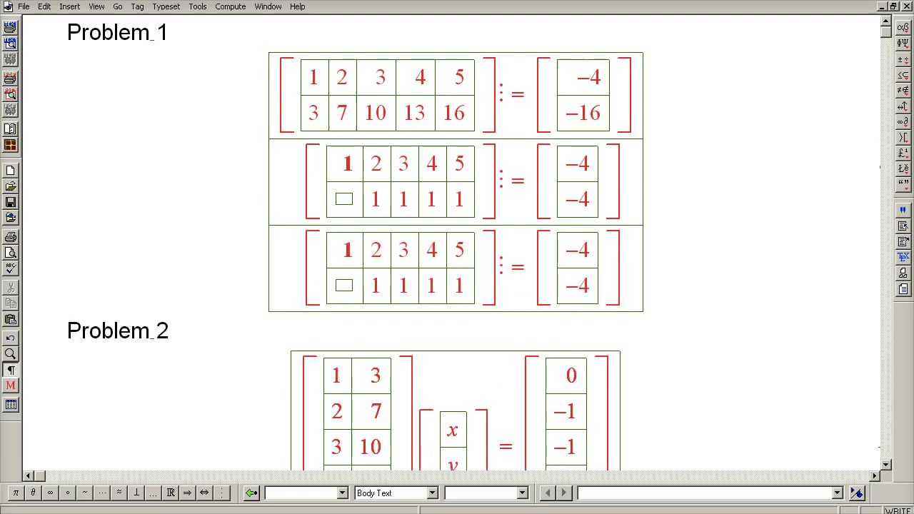
Step: Make the second-row, second-column 1 of the third-line coefficient matrix bold to mark it as a pivot
click(381, 285)
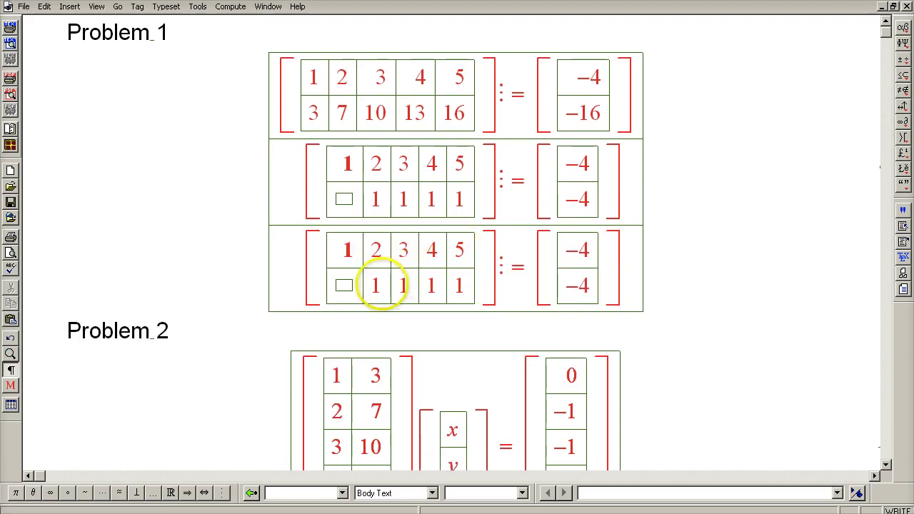
key(shift+Left)
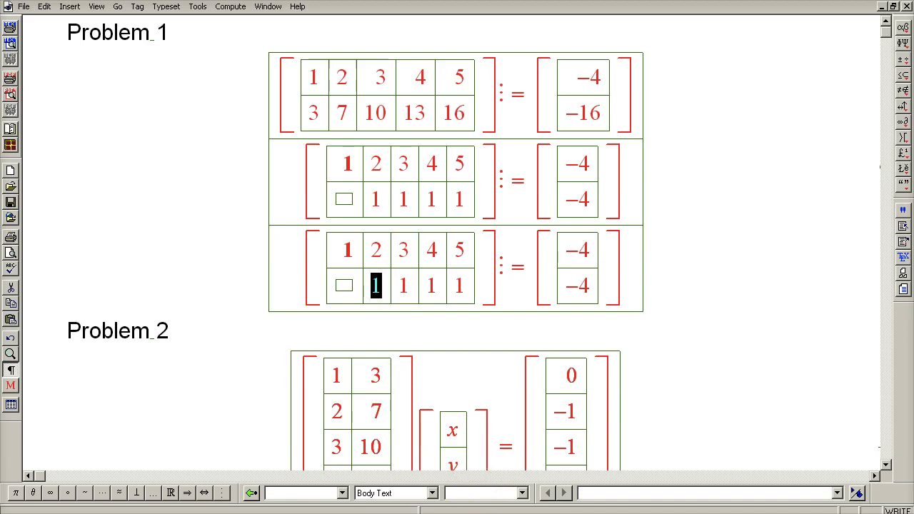
click(486, 493)
key(Return)
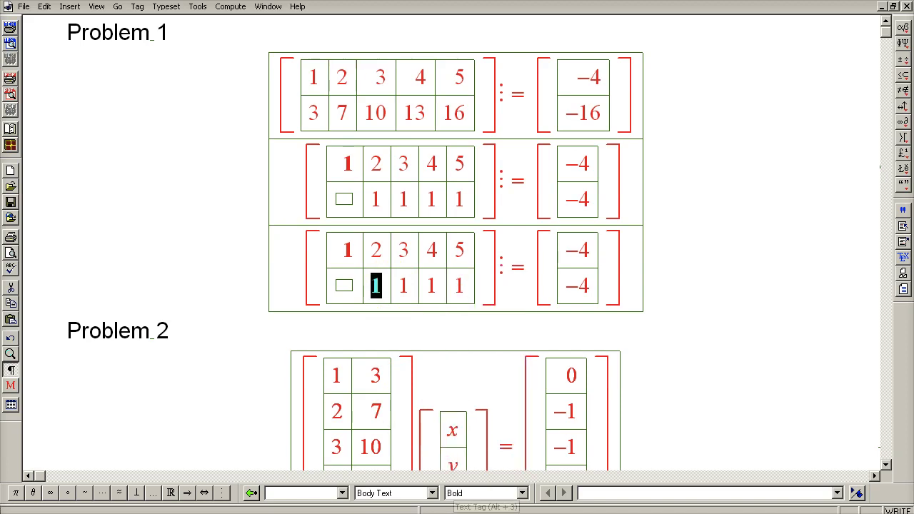
drag(344, 286, 459, 285)
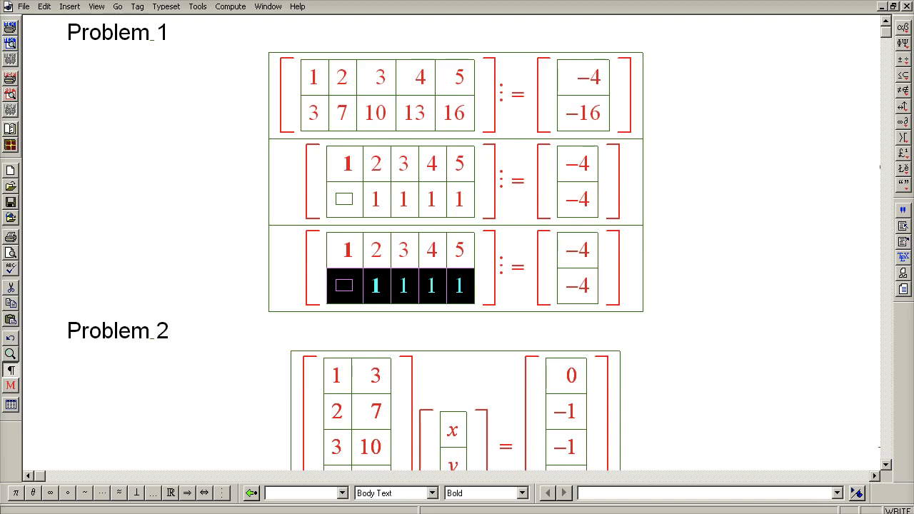
Step: Insert the multiplier 2 in front of the third-line matrix and clear the entry above the second pivot
double_click(379, 253)
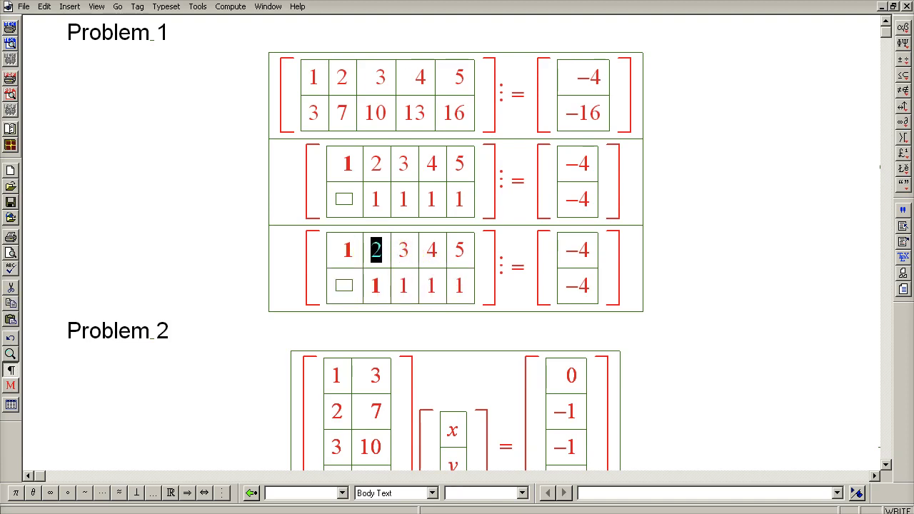
click(292, 286)
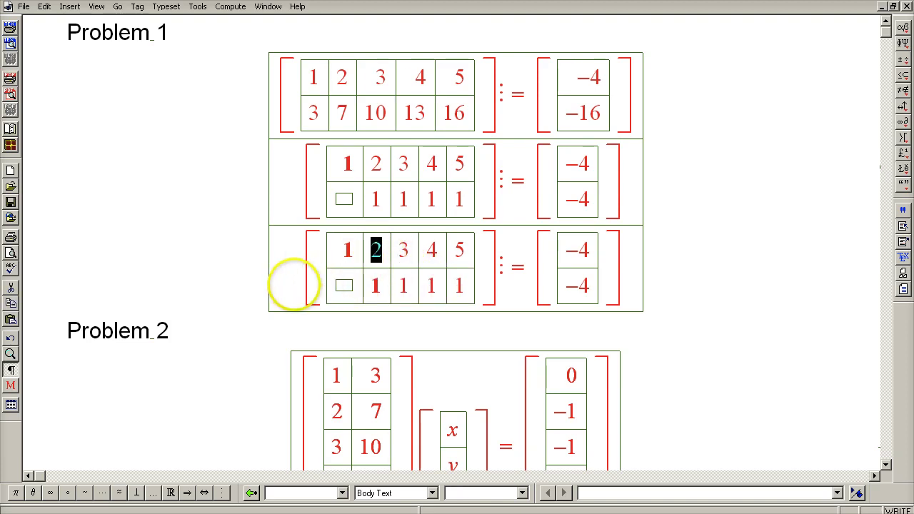
text(2)
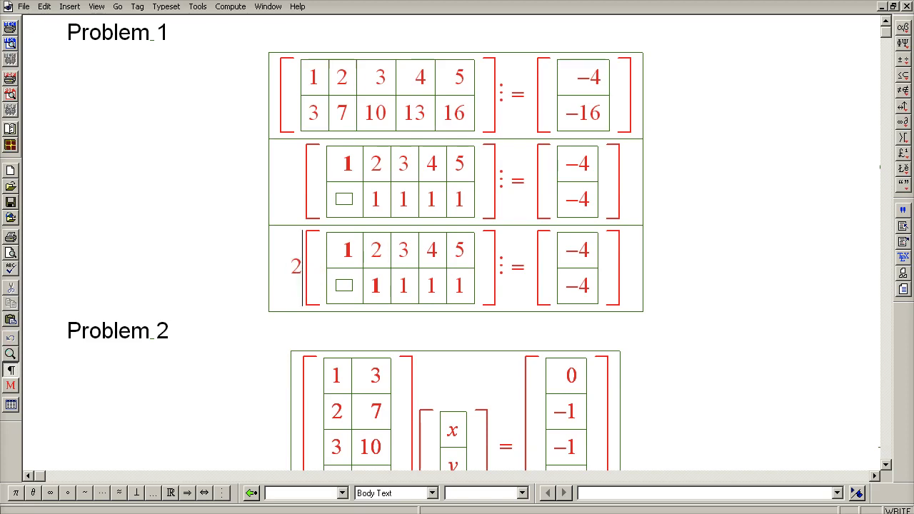
click(376, 258)
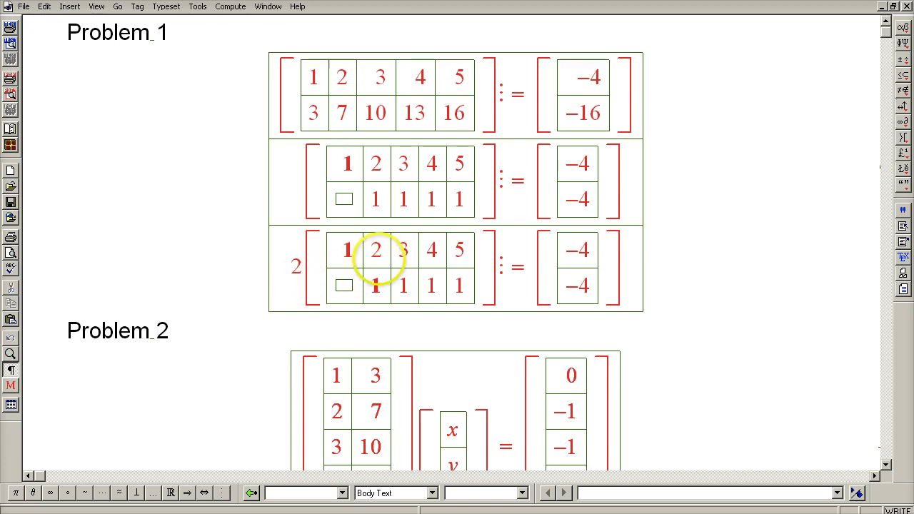
key(BackSpace)
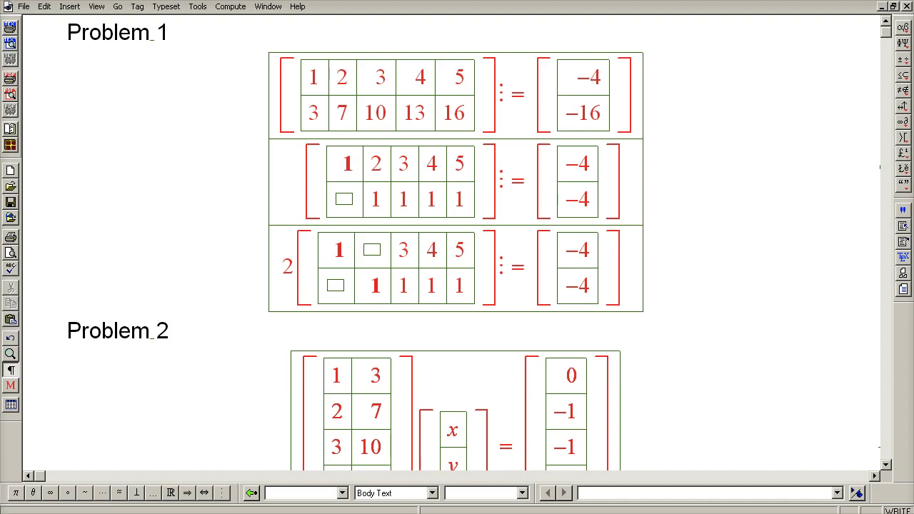
click(401, 259)
key(BackSpace)
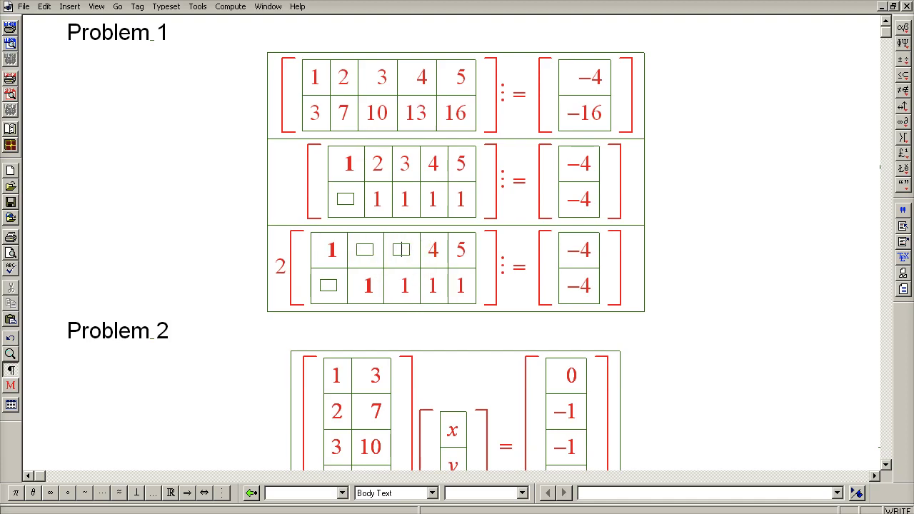
text(2)
click(442, 259)
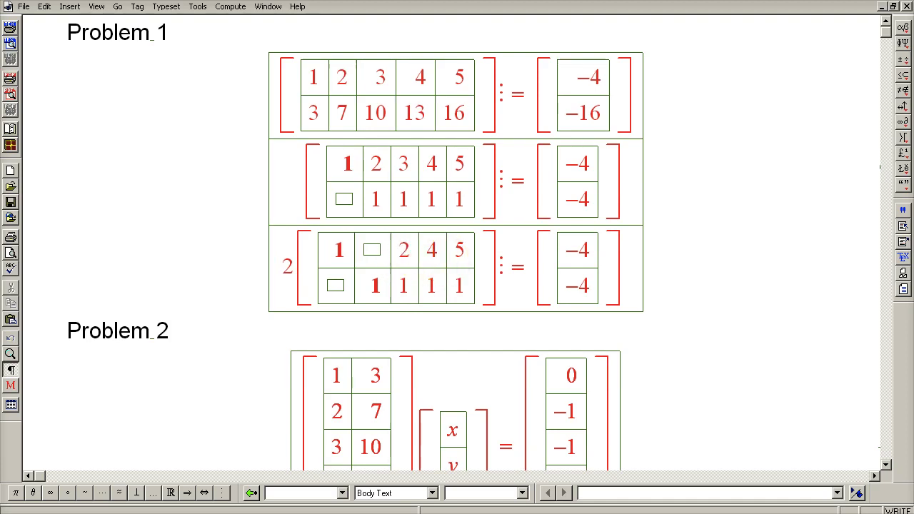
Step: Set the last three first-row entries of the third-line coefficient matrix to 1, 2 and 3
click(405, 251)
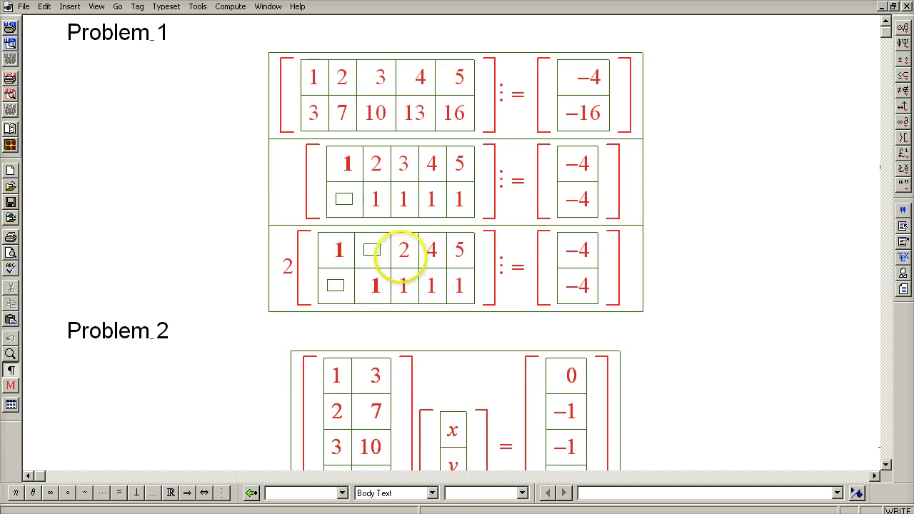
key(BackSpace)
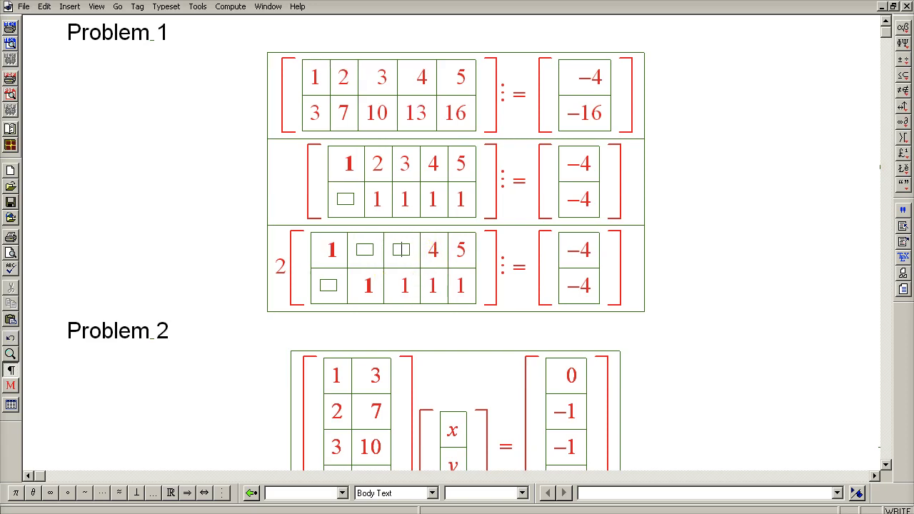
text(1)
click(453, 261)
click(437, 254)
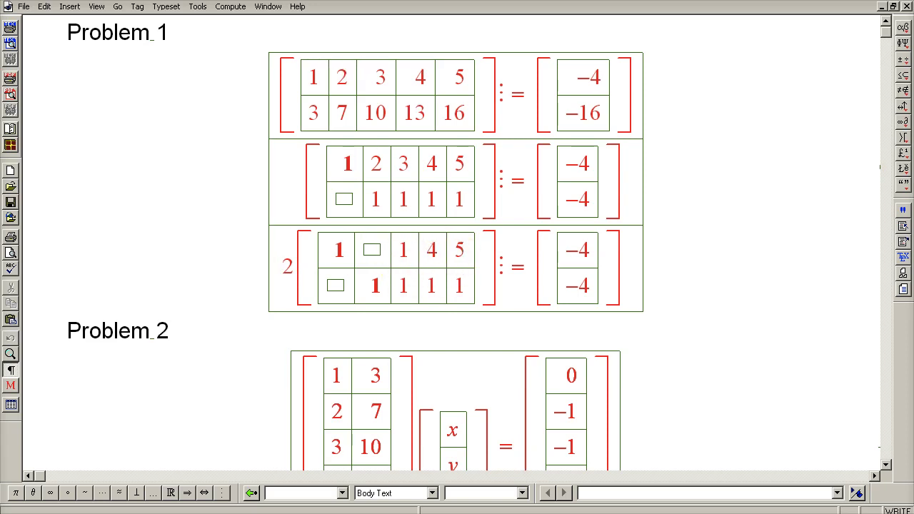
key(BackSpace)
text(2)
click(457, 251)
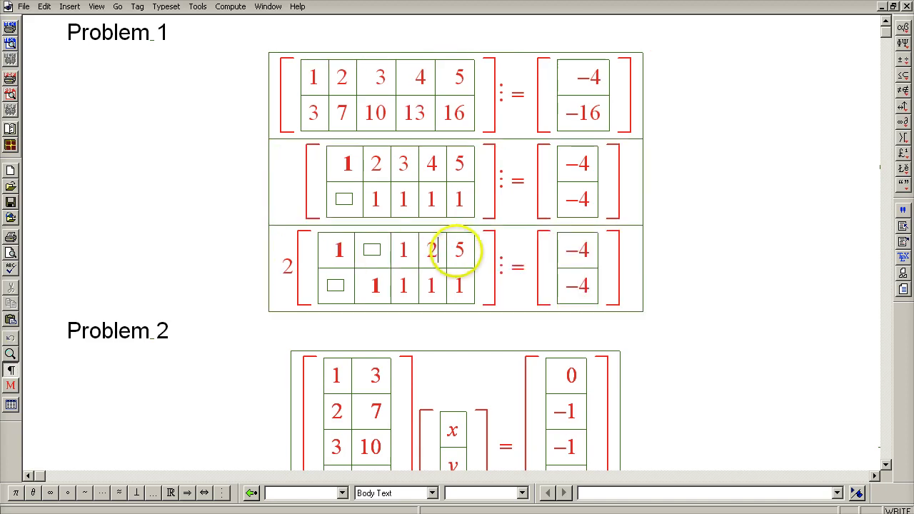
key(BackSpace)
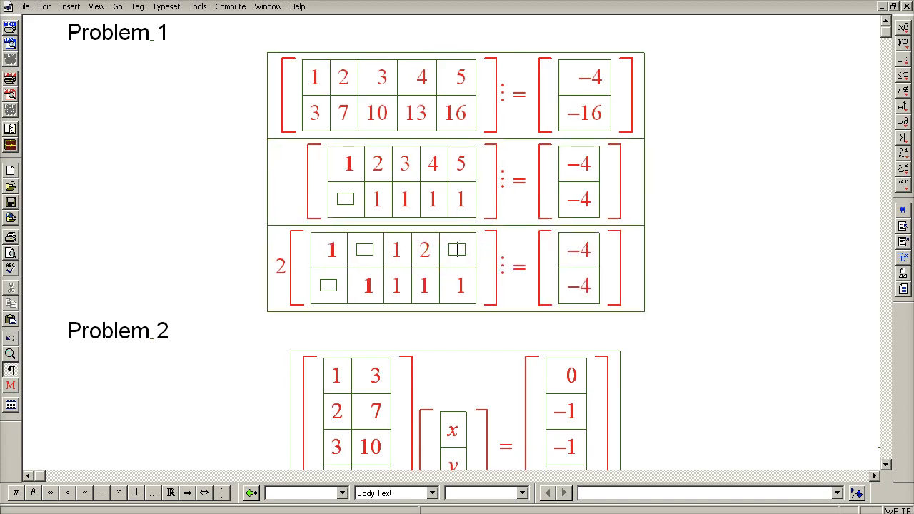
text(3)
click(477, 255)
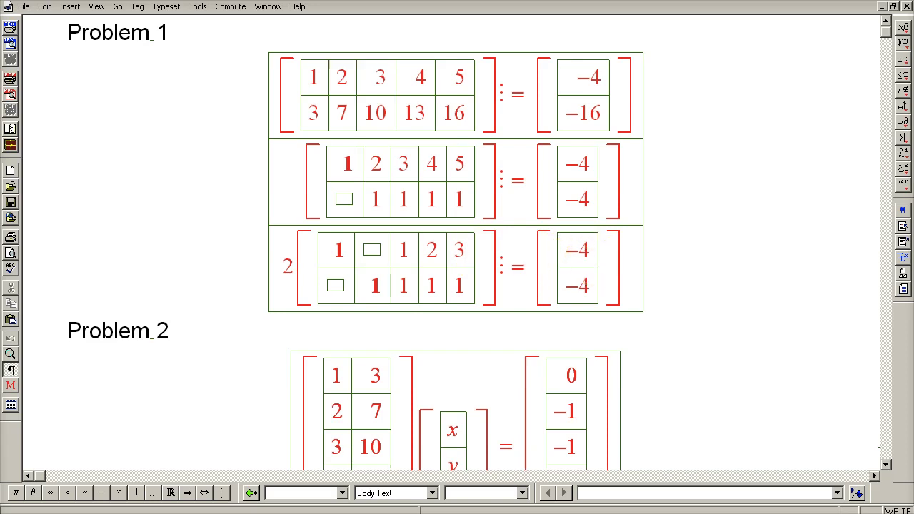
Step: Write the third line's upper right-hand side entry as −4 − 2(−4), and replace that expression with 4
click(590, 250)
text(- )
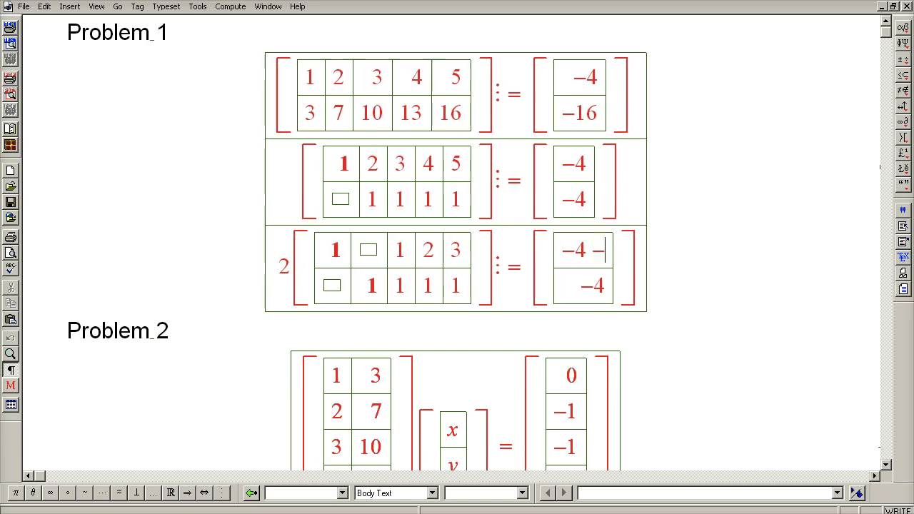
text(2(-4)
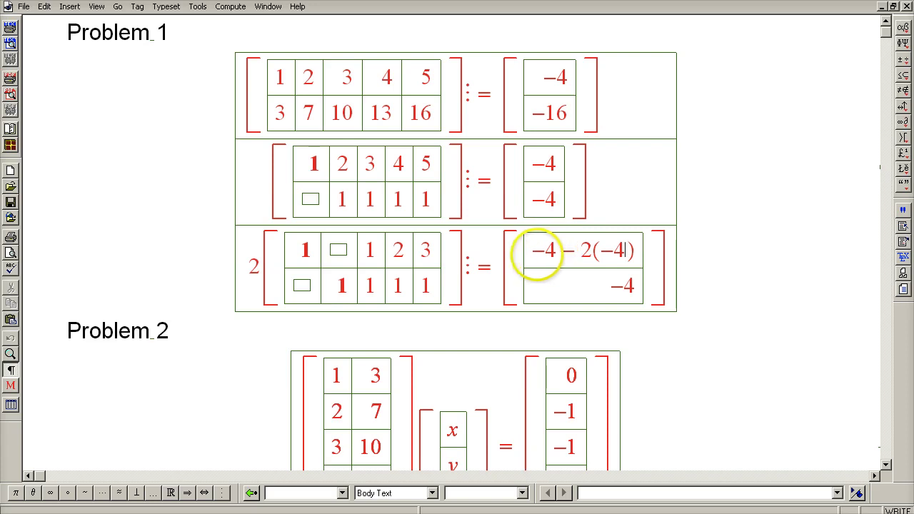
click(532, 250)
drag(532, 250, 634, 250)
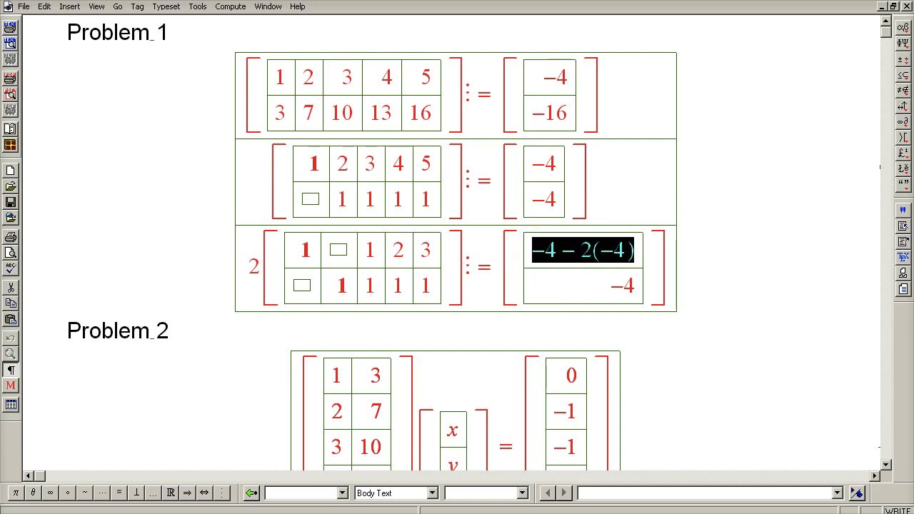
text(4)
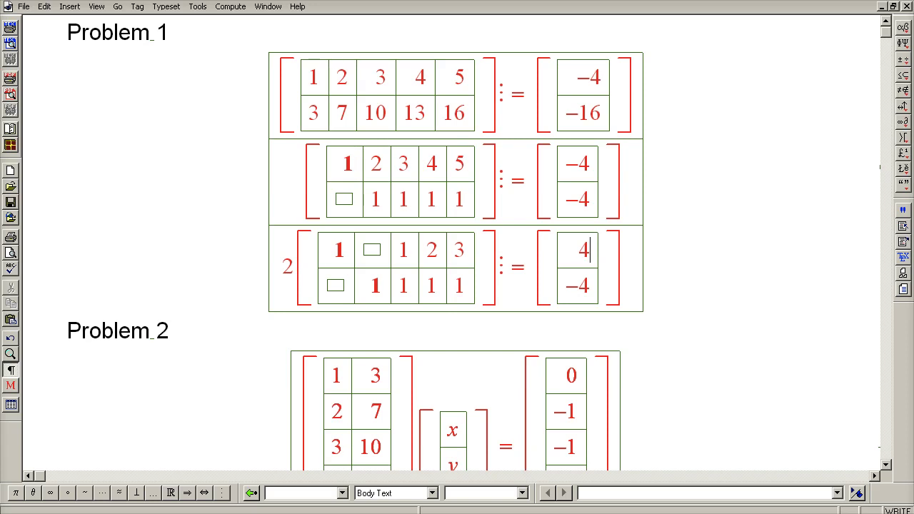
Step: Add a new display below the reduced systems holding a bracketed column vector with entries x, y, z, t and u
click(657, 282)
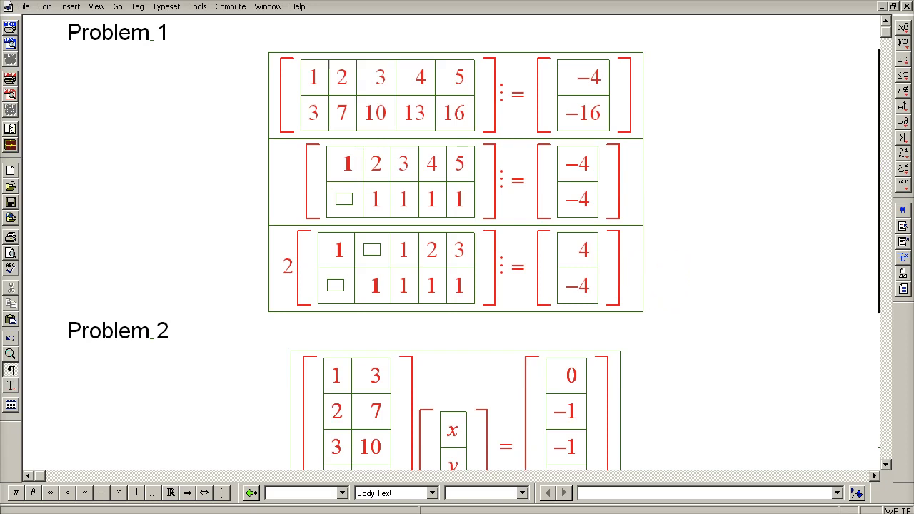
key(ctrl+d)
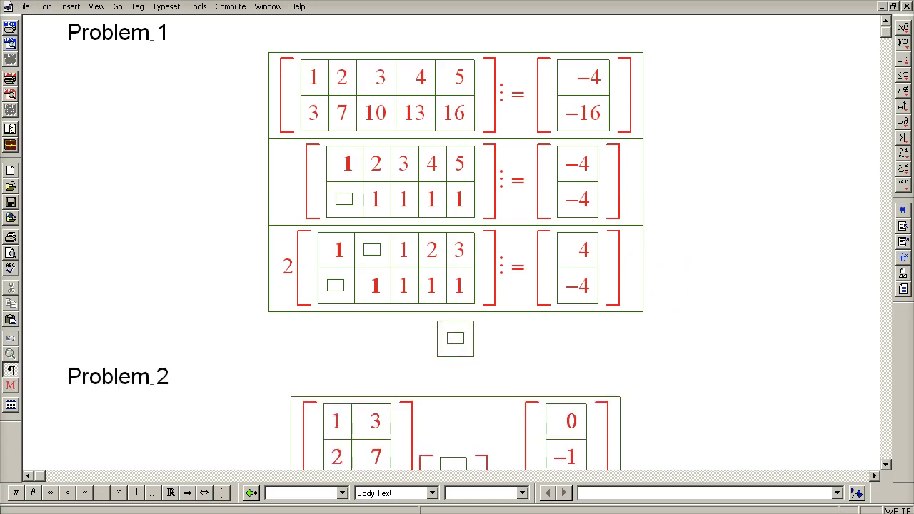
key(ctrl+[)
text(x)
key(Return)
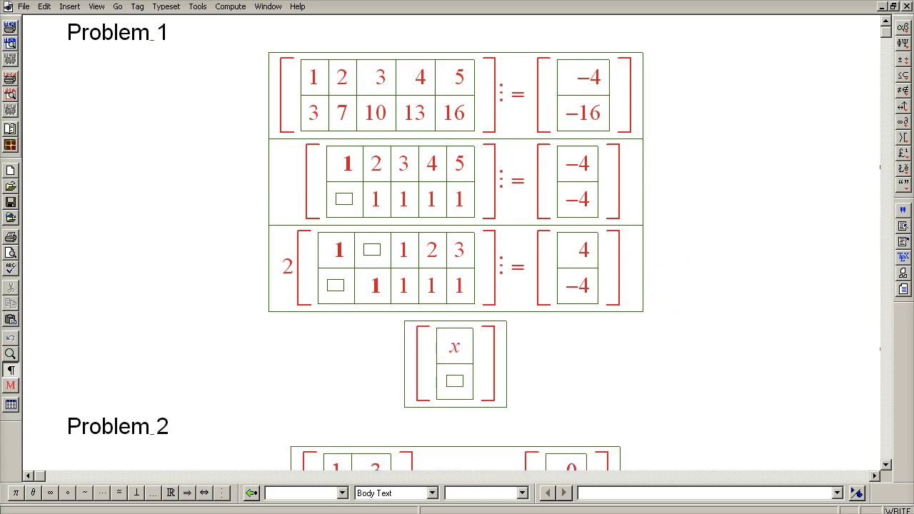
text(y)
key(ctrl+Return)
text(z)
key(ctrl+Return)
text(t)
key(ctrl+Return)
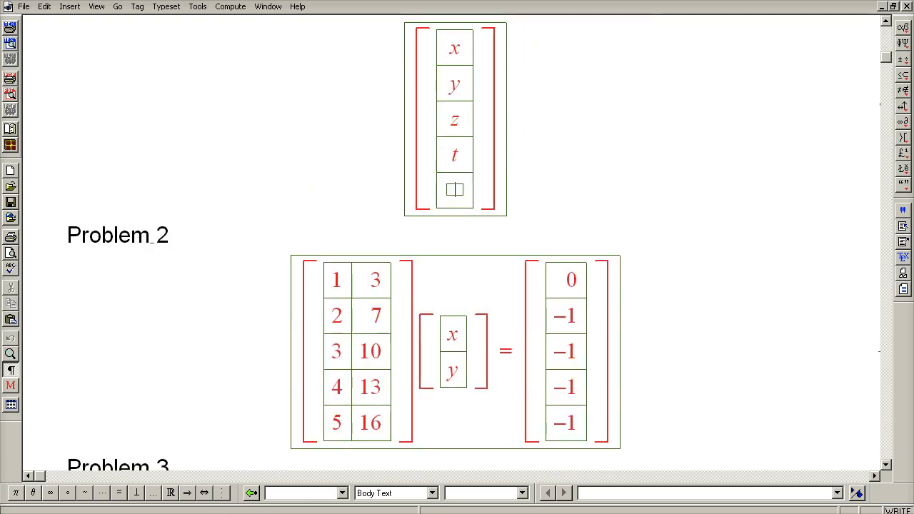
text(u)
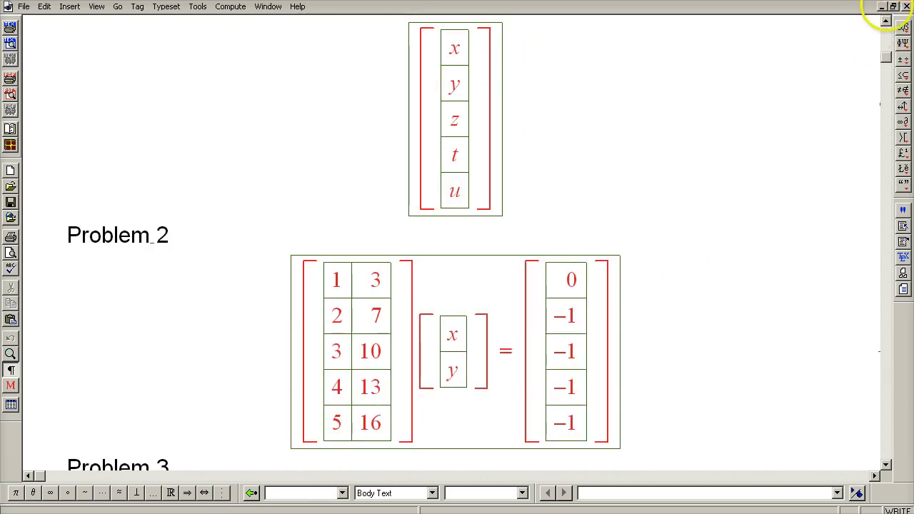
Step: Add an equals sign after the column vector of unknowns
click(885, 22)
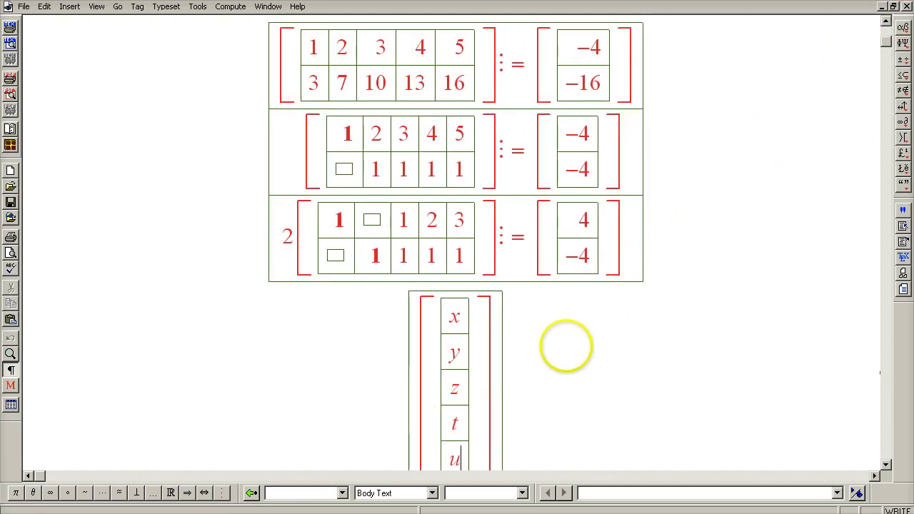
click(497, 380)
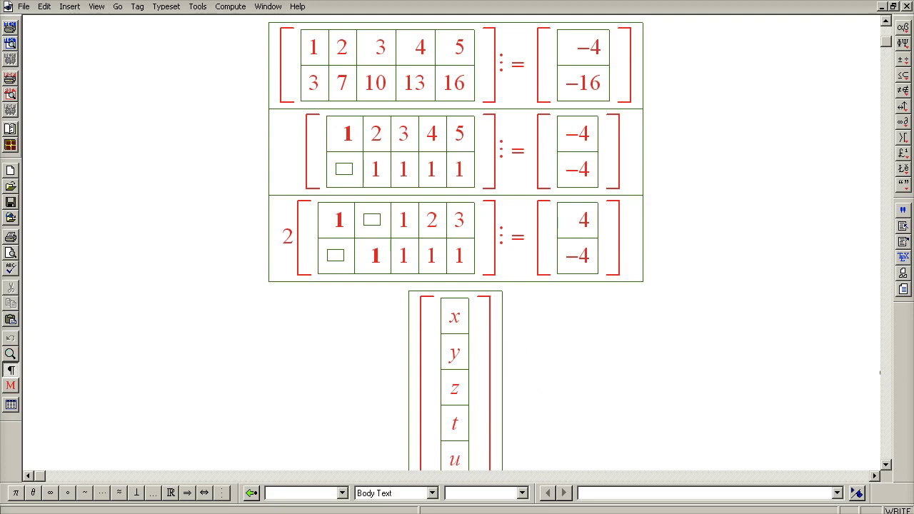
text(=)
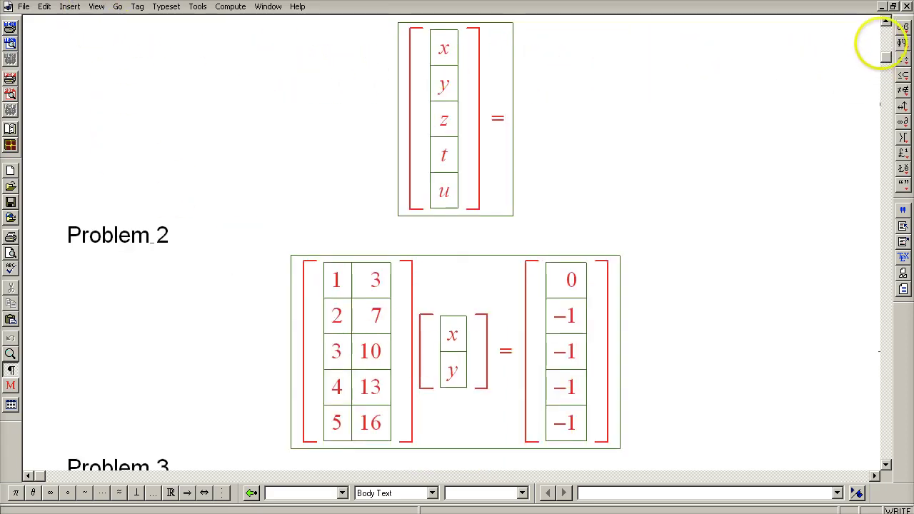
Step: Move the third-line system into its own display above the vector of unknowns and delete the emptied line
click(883, 44)
drag(280, 267, 621, 267)
key(Delete)
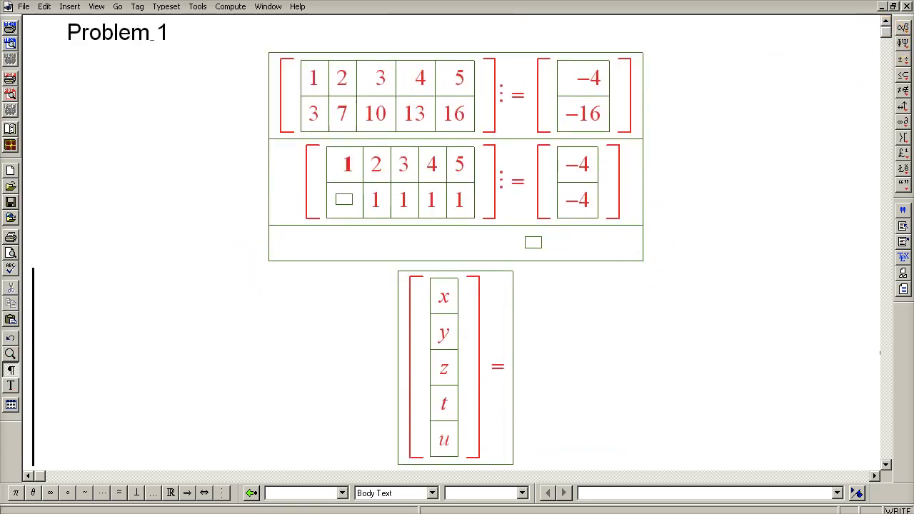
key(ctrl+d)
key(ctrl+v)
click(578, 242)
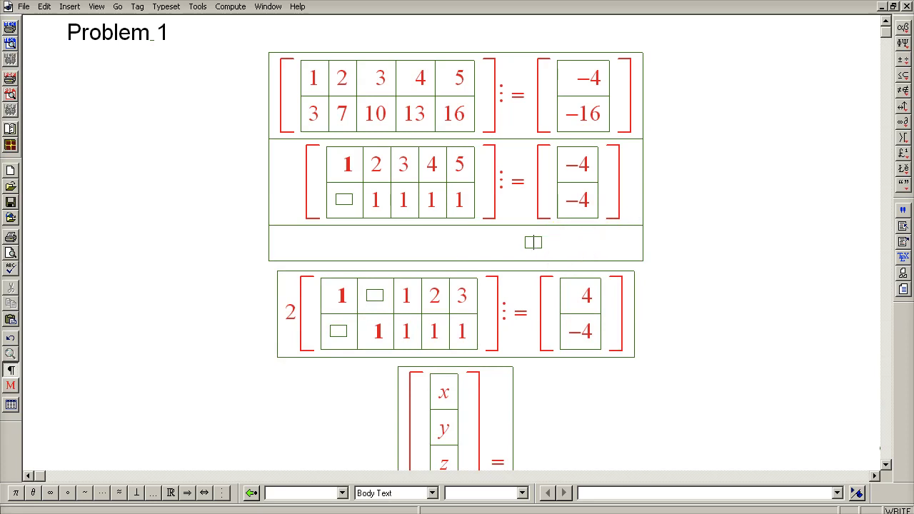
key(BackSpace)
Step: Remove the multiplier 2 in front of the separated system and place the cursor after the vector's equals sign
scroll(879, 459, down, 5)
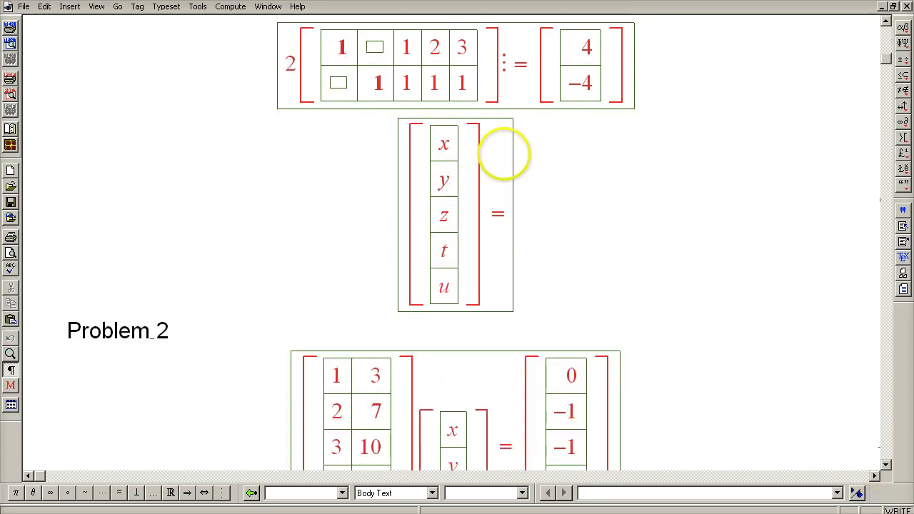
click(296, 65)
key(BackSpace)
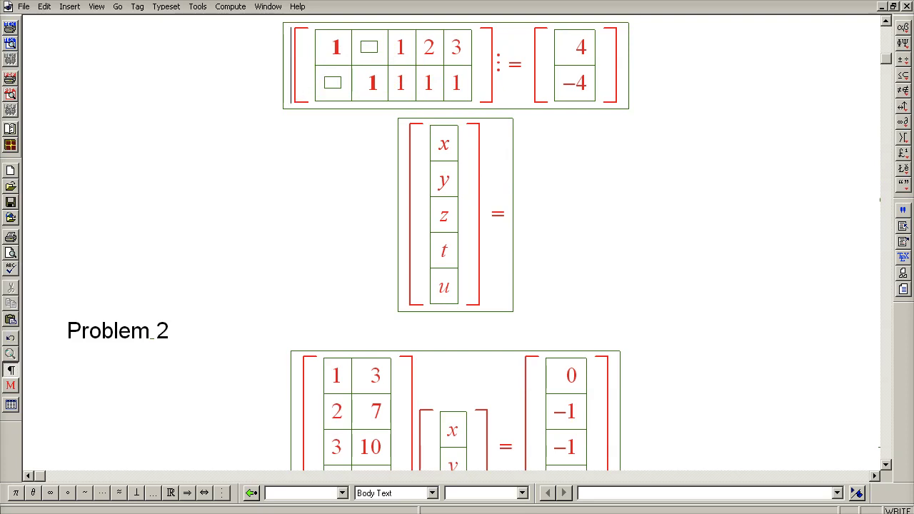
drag(292, 65, 618, 65)
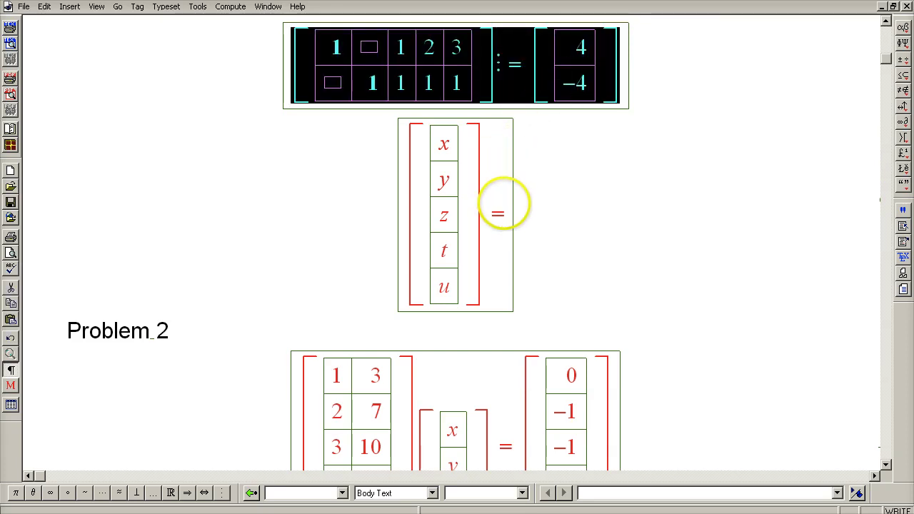
click(504, 200)
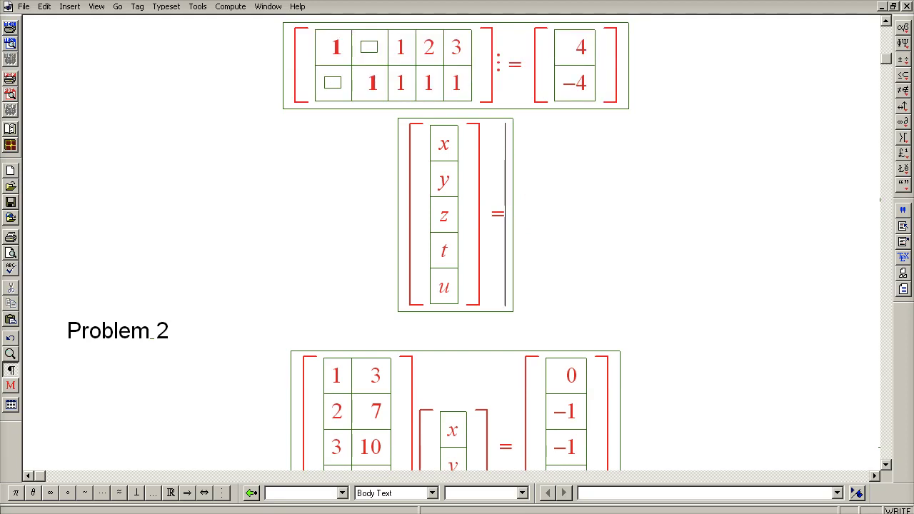
Step: Insert a bracketed column vector after the equals sign with 4 and -4 as its first two entries, taken from the reduced right-hand side
key(Up)
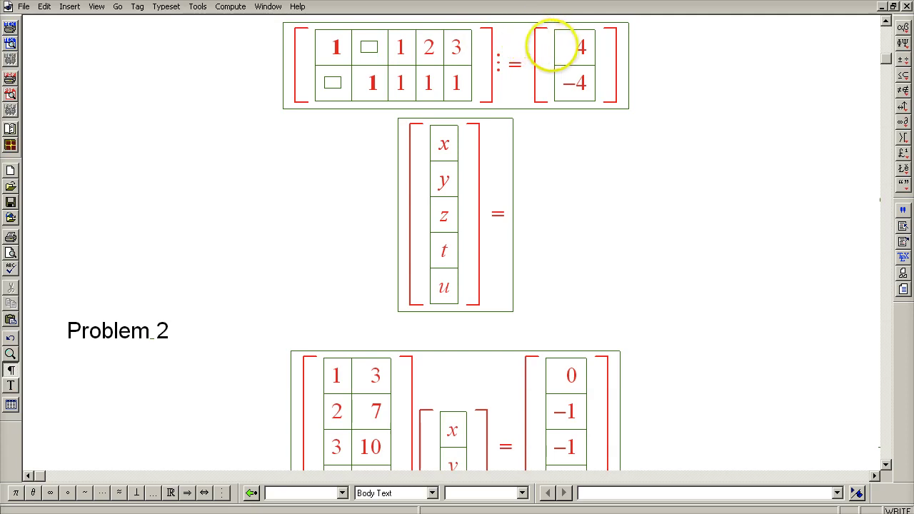
drag(551, 45, 597, 47)
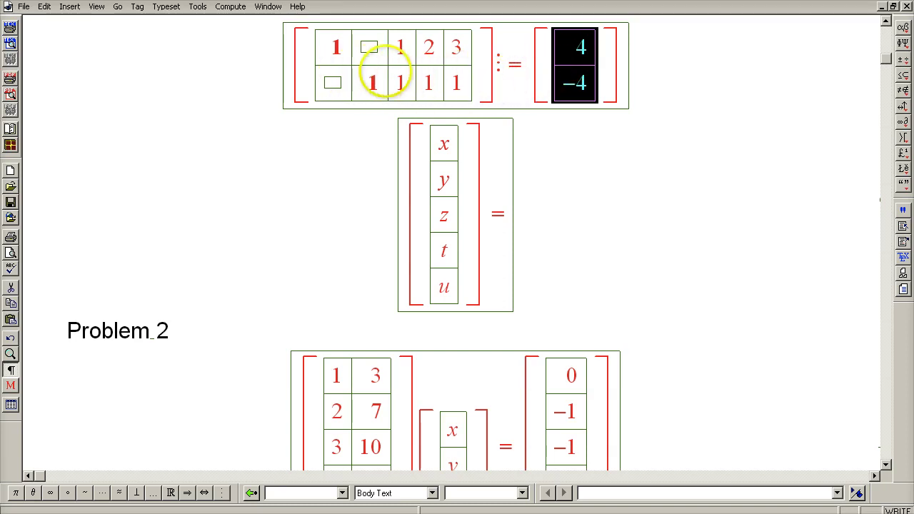
drag(330, 41, 371, 83)
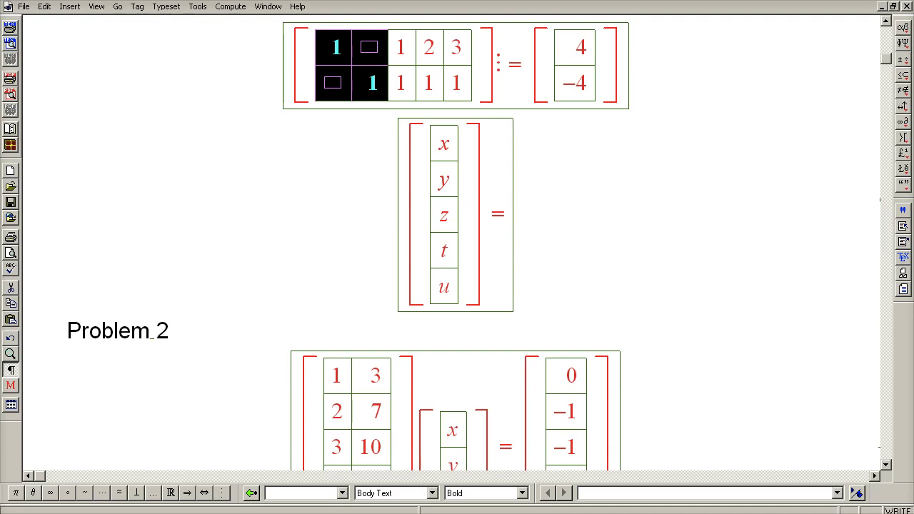
click(504, 215)
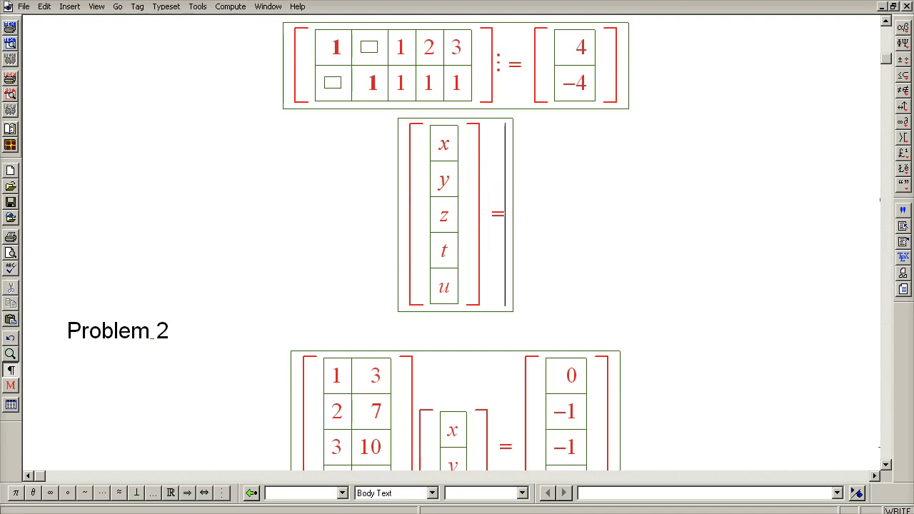
key(ctrl+[)
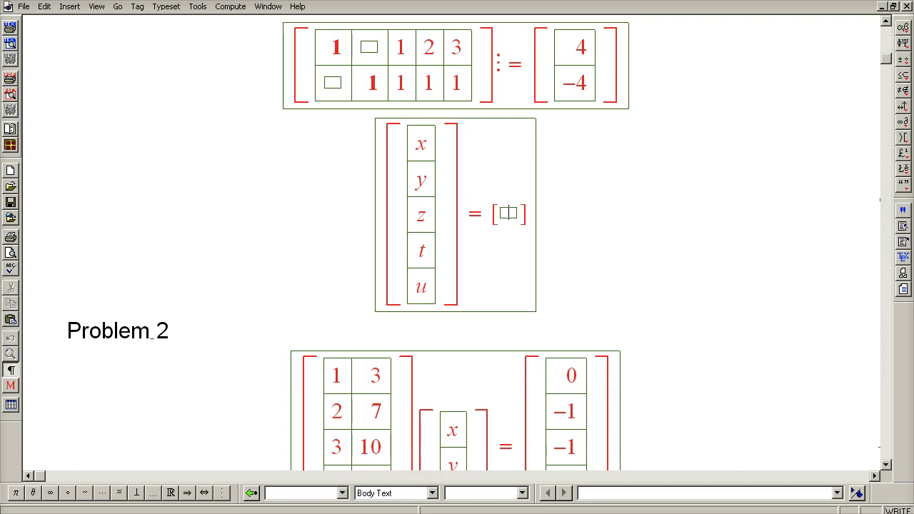
text(1)
key(BackSpace)
text(4)
key(Return)
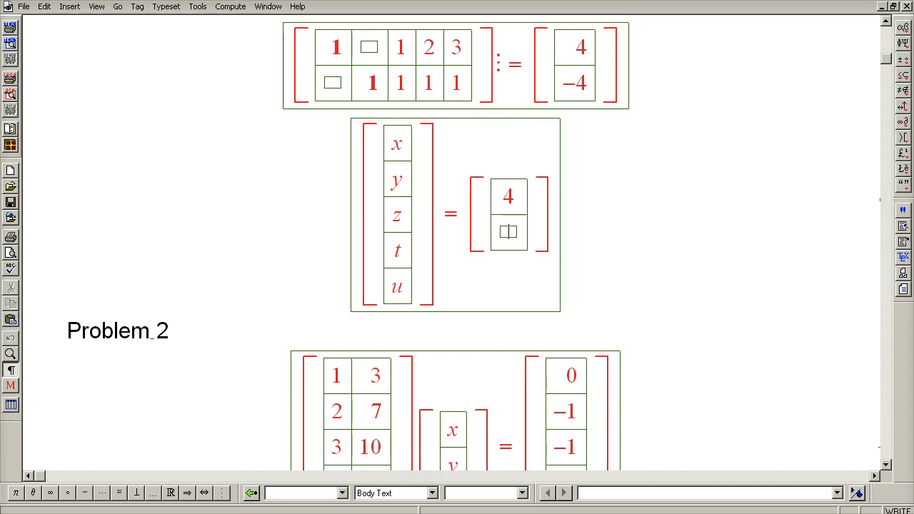
text(-4)
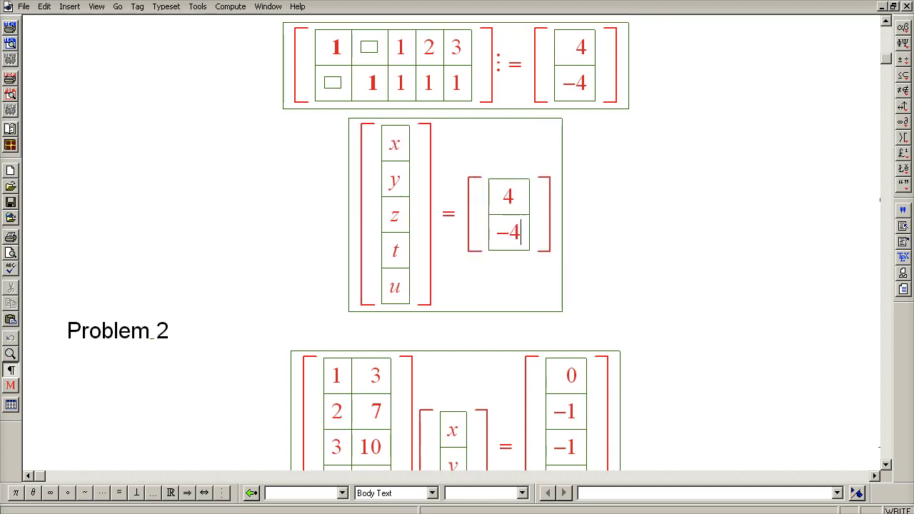
Step: Set the column alignment of the new 4, -4 vector to right
key(Left)
click(521, 206)
double_click(522, 206)
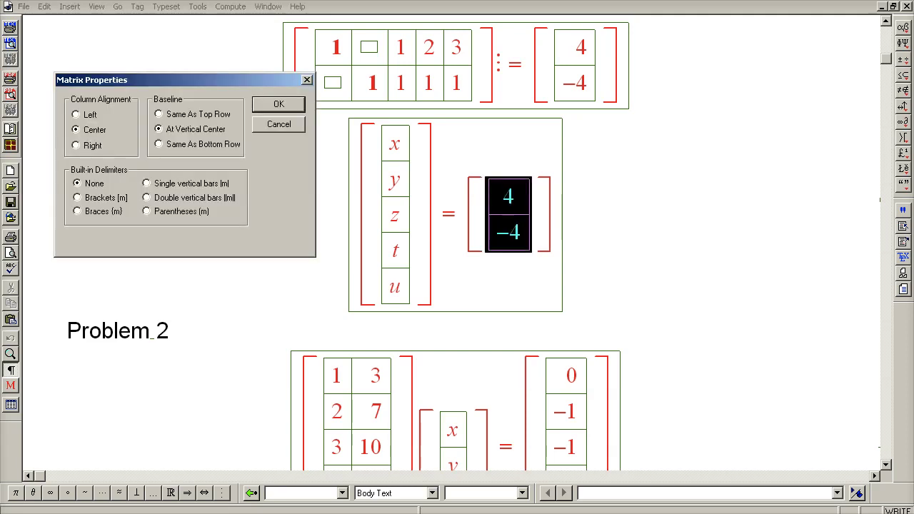
key(Return)
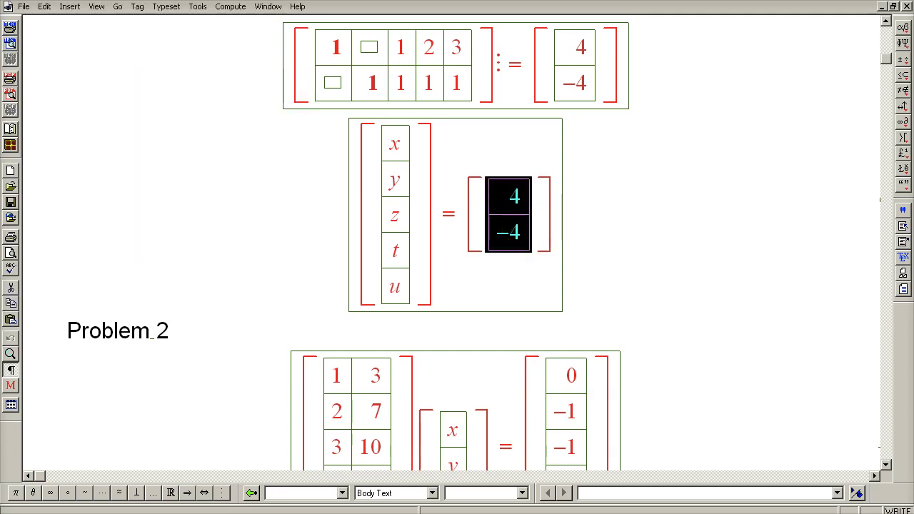
Step: Extend the particular solution vector to five entries by adding three zeros below -4
click(524, 232)
key(Return)
text(0)
key(ctrl+Return)
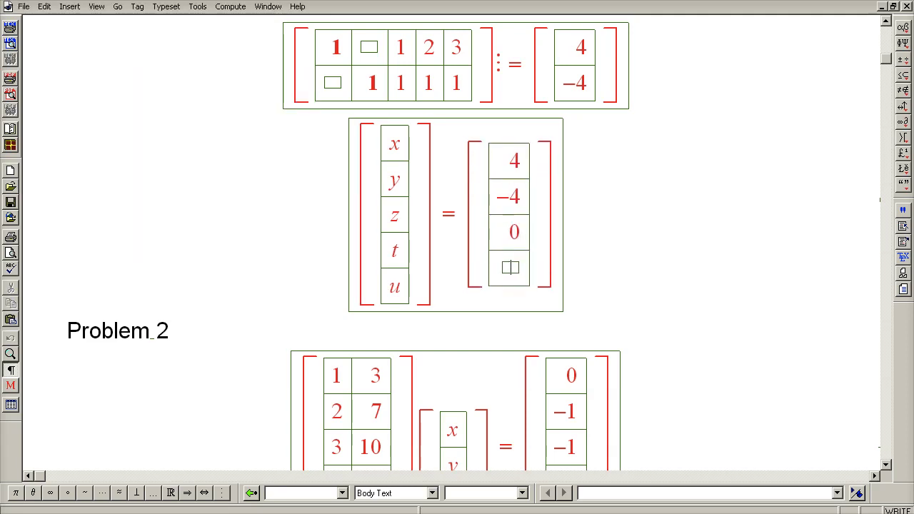
text(0)
key(ctrl+Return)
text(0)
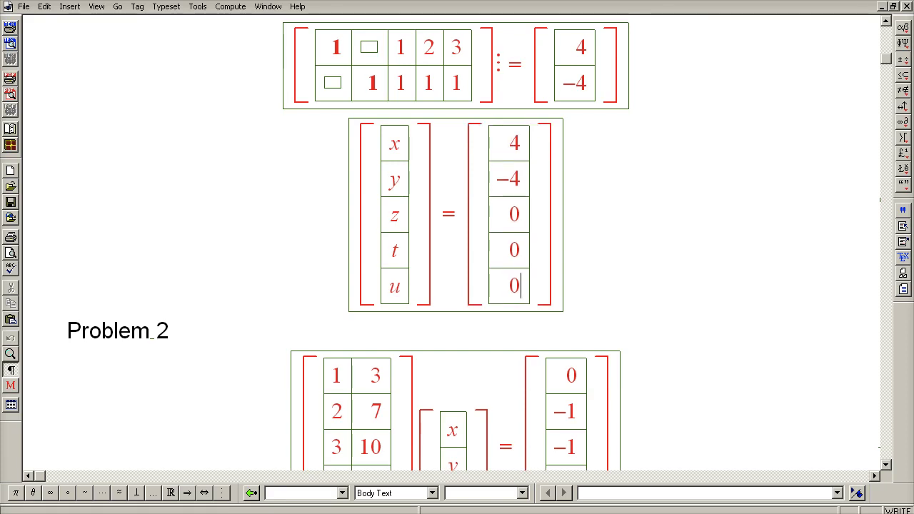
click(550, 235)
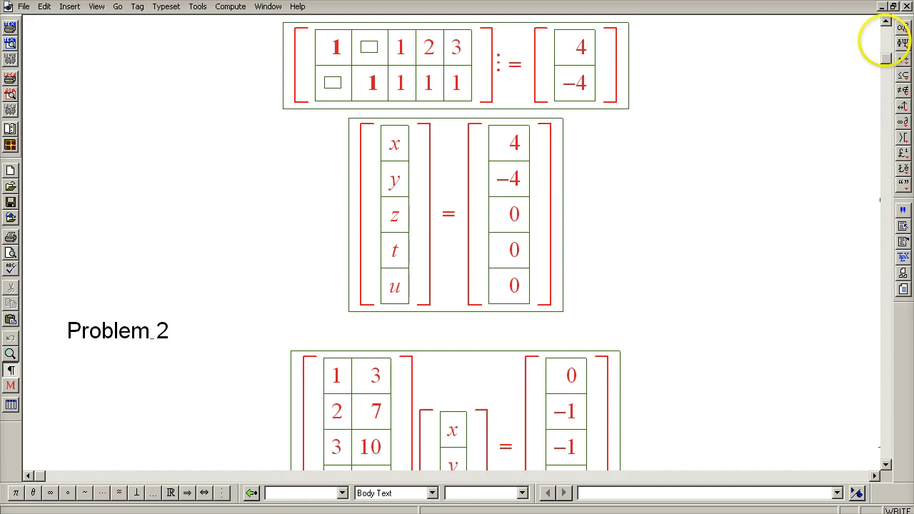
Step: Examine the first two columns of the original Problem 1 system against both of its right-hand side entries
click(884, 40)
drag(312, 80, 313, 114)
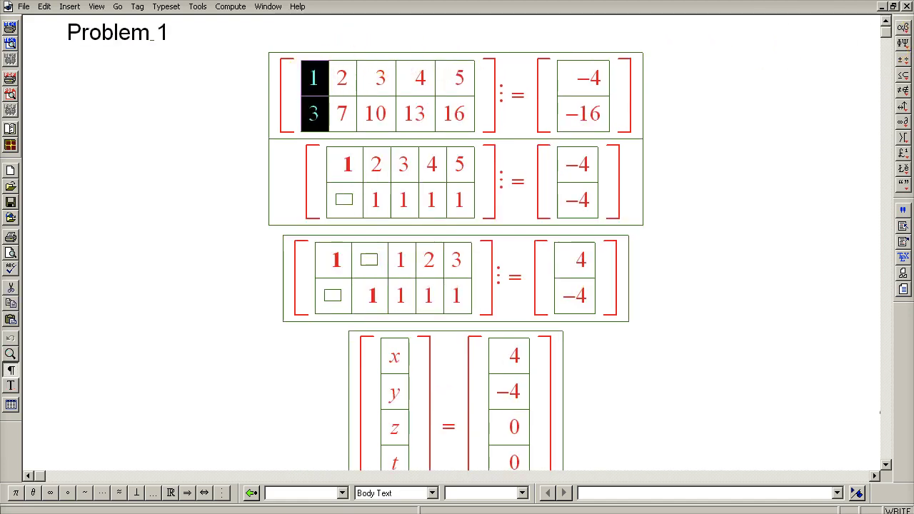
drag(342, 77, 342, 114)
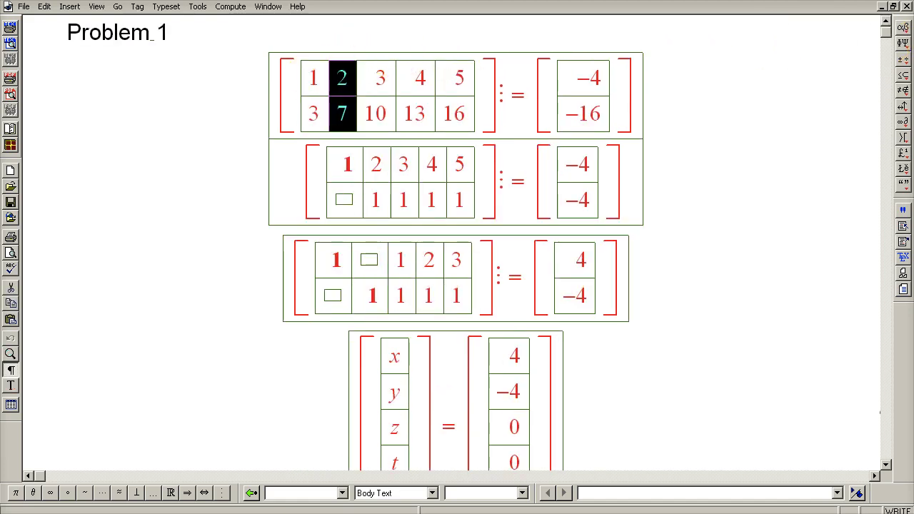
click(312, 80)
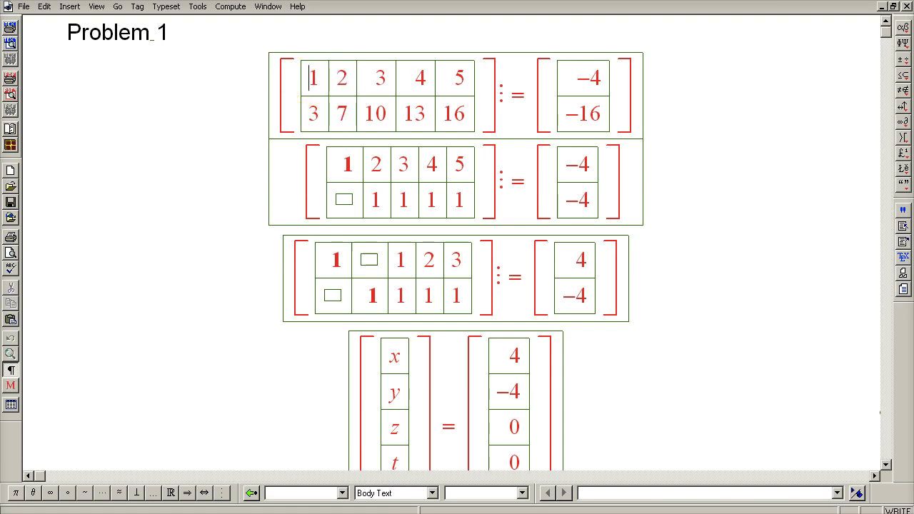
drag(314, 81, 342, 80)
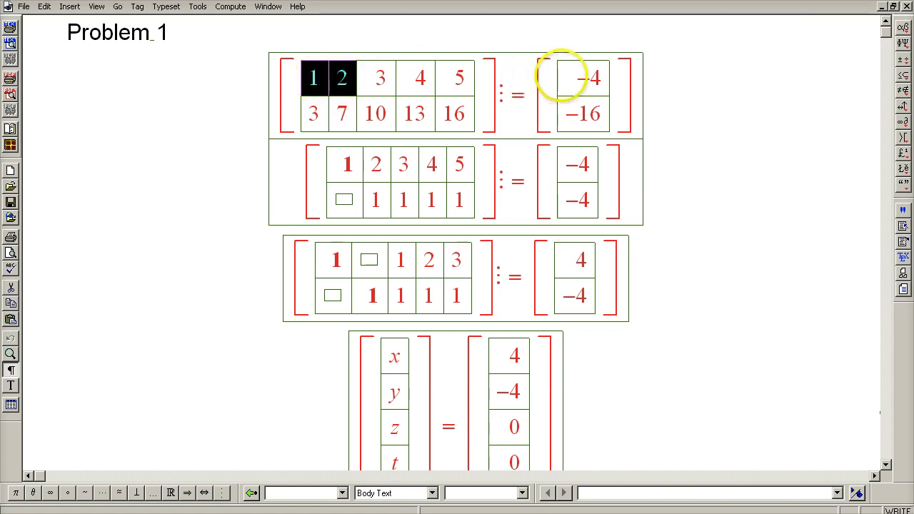
drag(578, 77, 602, 78)
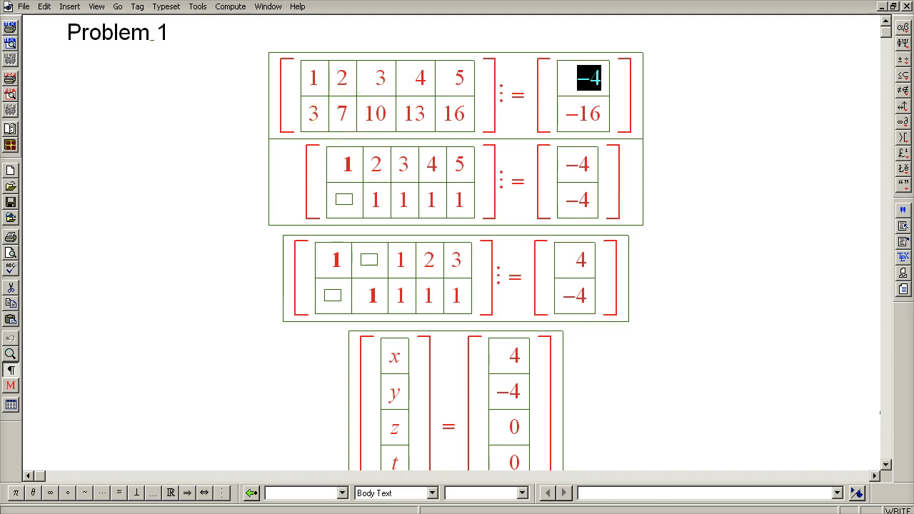
drag(602, 113, 579, 113)
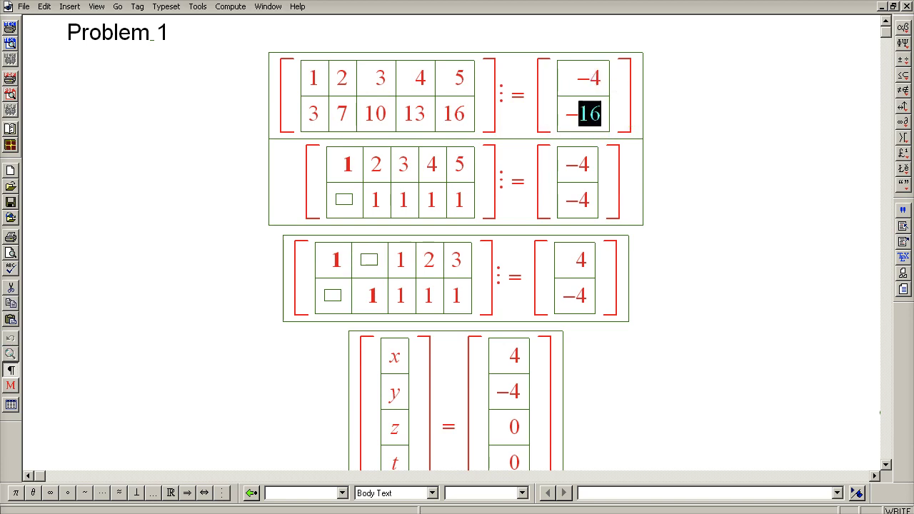
key(shift+Left)
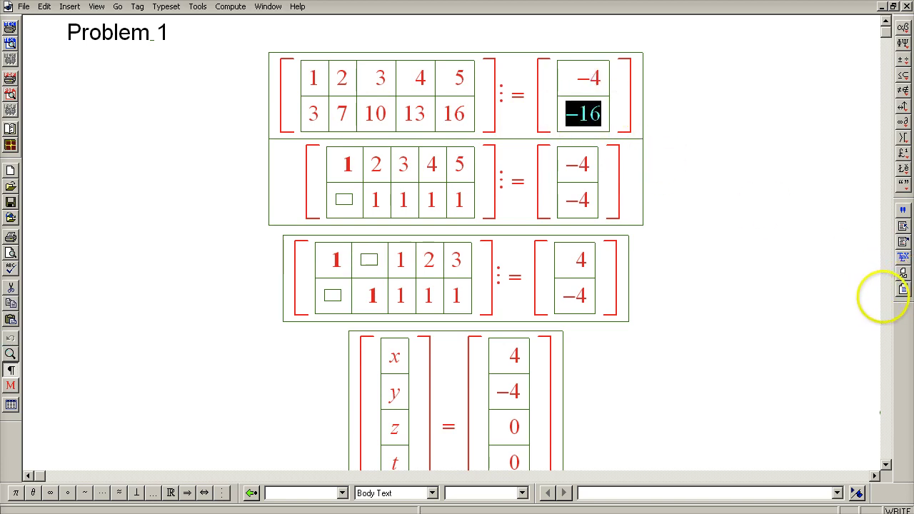
Step: Append a plus sign and the coefficient α after the particular solution vector
click(885, 465)
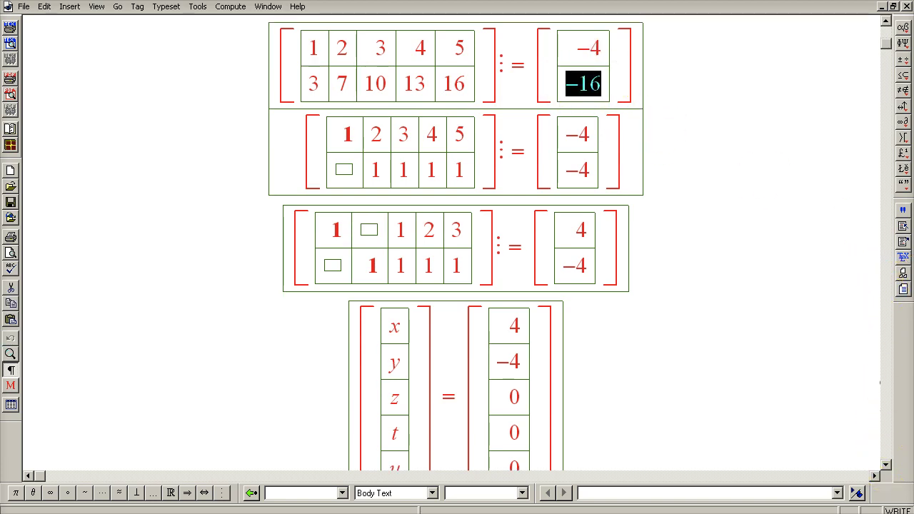
scroll(457, 247, down, 3)
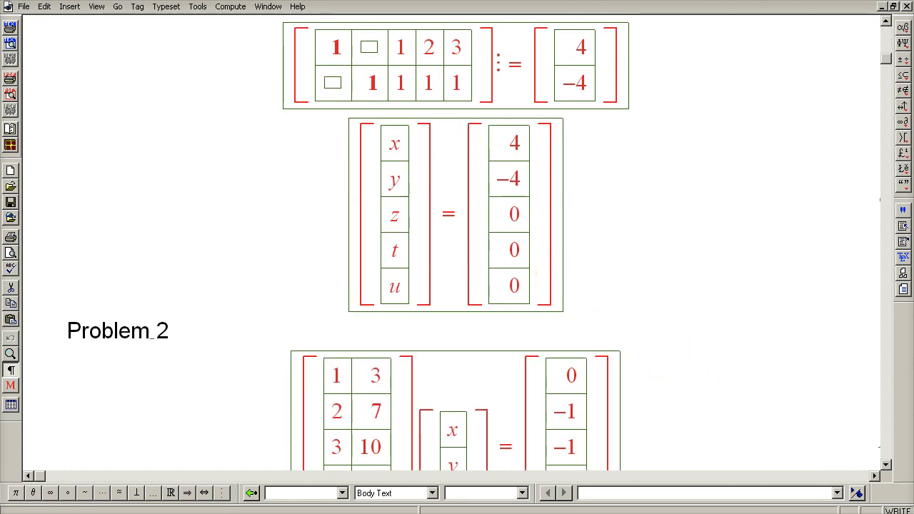
click(561, 282)
text(+)
key(ctrl+g)
key(a)
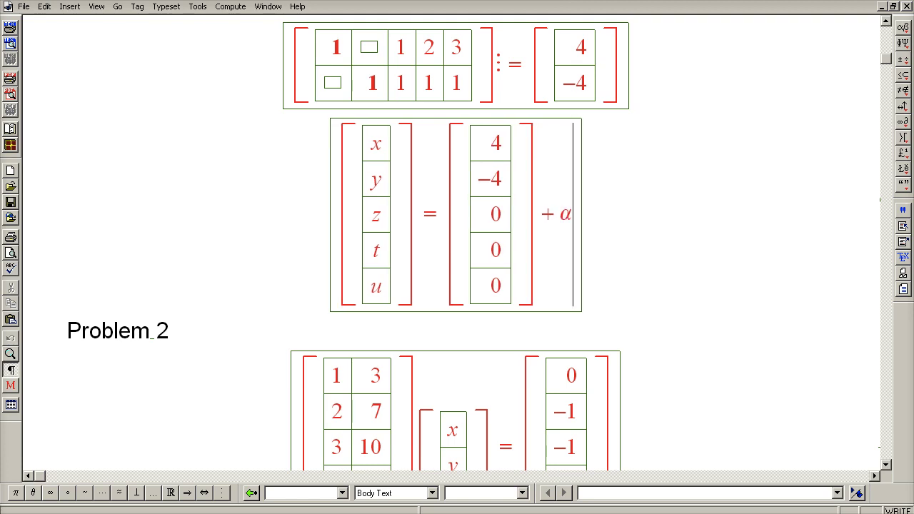
Step: Add a bracketed column vector after α with entries 1, 1, -1, 0 and 0, based on the reduced matrix's third column
drag(392, 45, 402, 84)
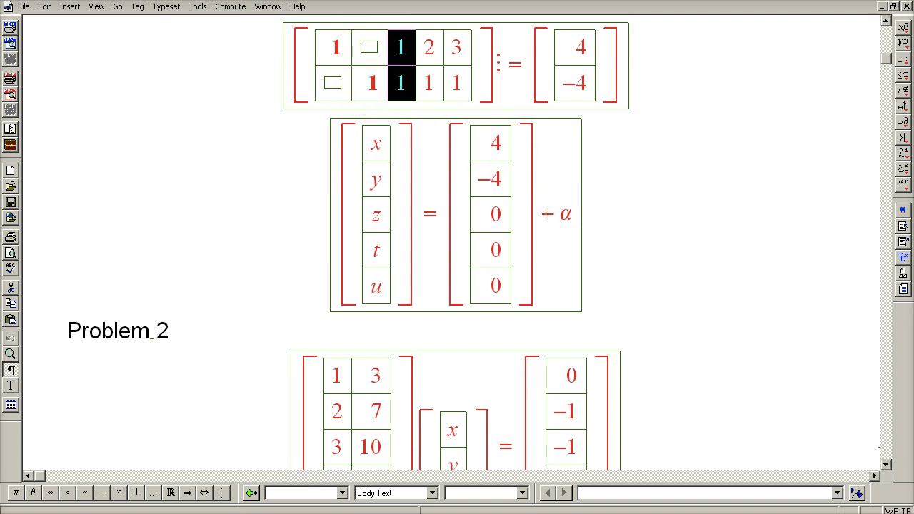
click(580, 214)
key(ctrl+[)
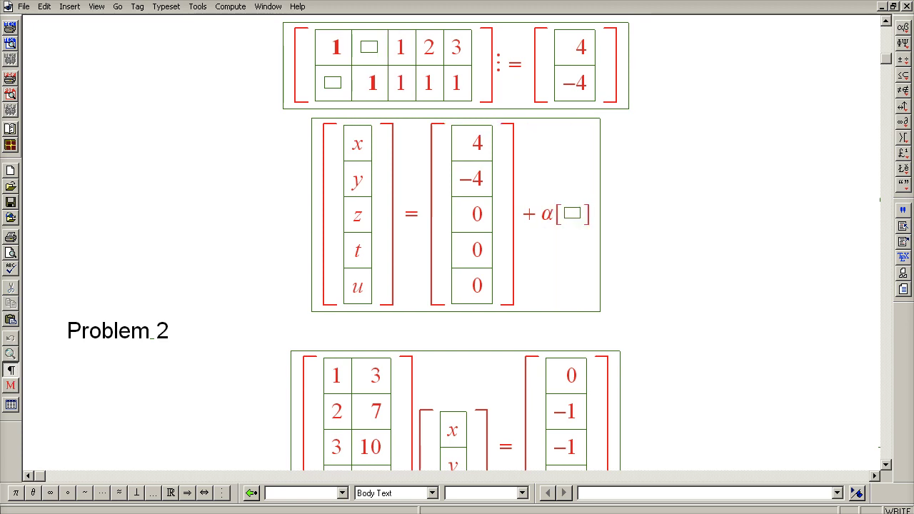
text(1)
key(Return)
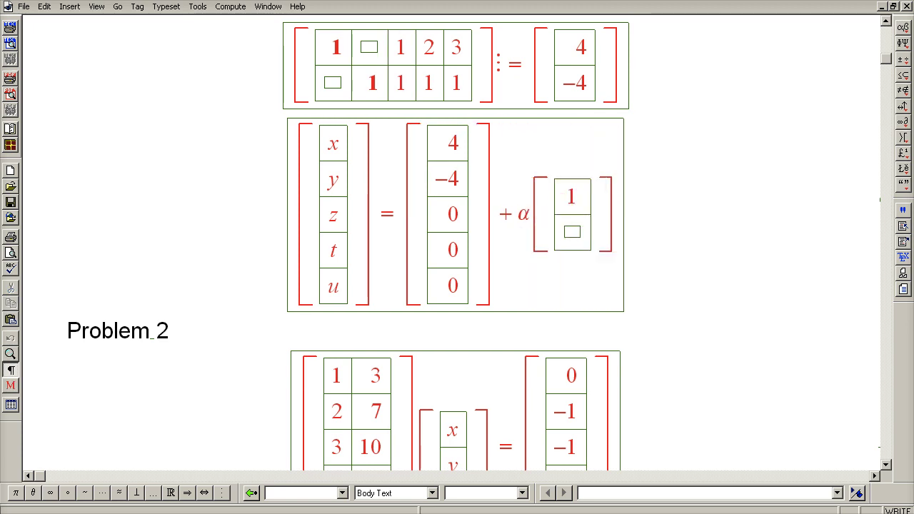
text(1)
key(Return)
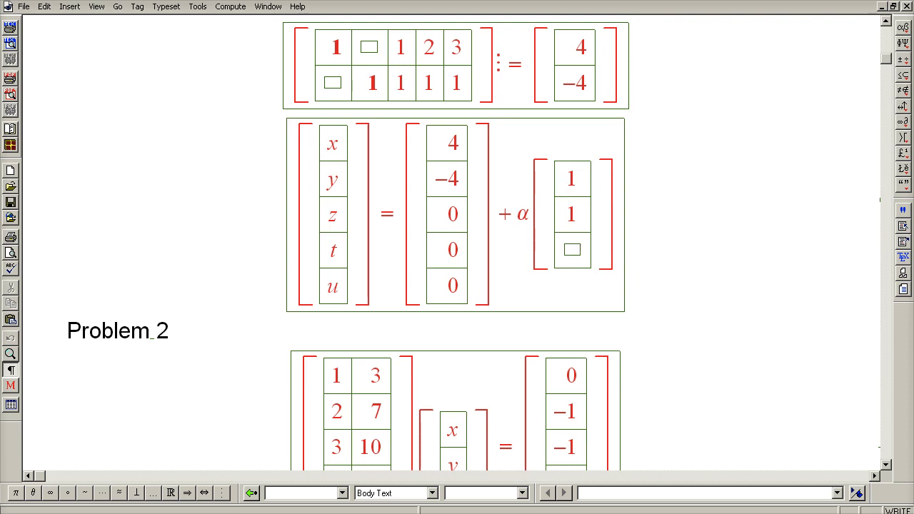
text(-1)
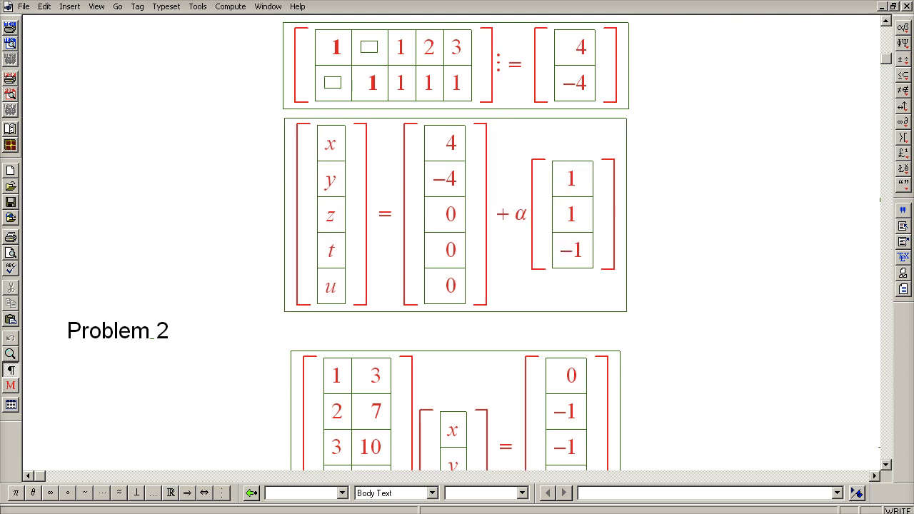
key(Return)
text(0)
key(Return)
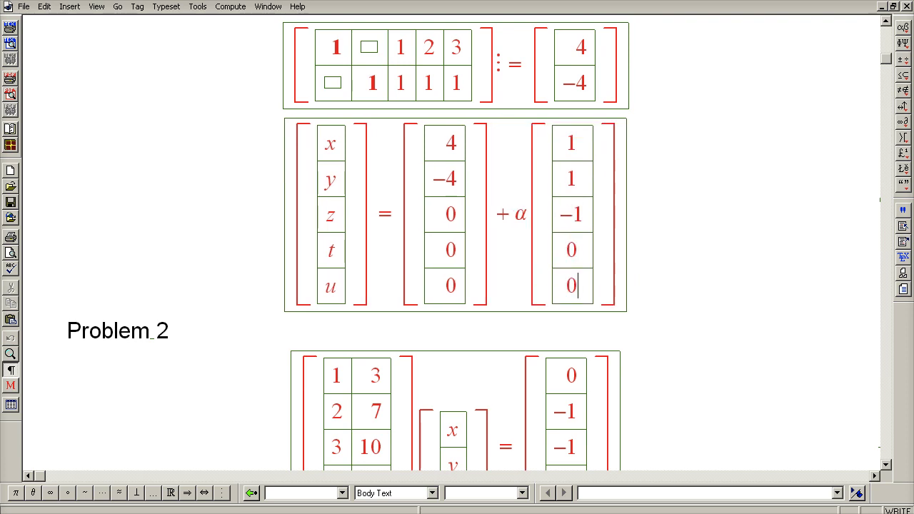
Step: Right-align the entries of the α vector and place the cursor after its closing bracket
key(ctrl+F5)
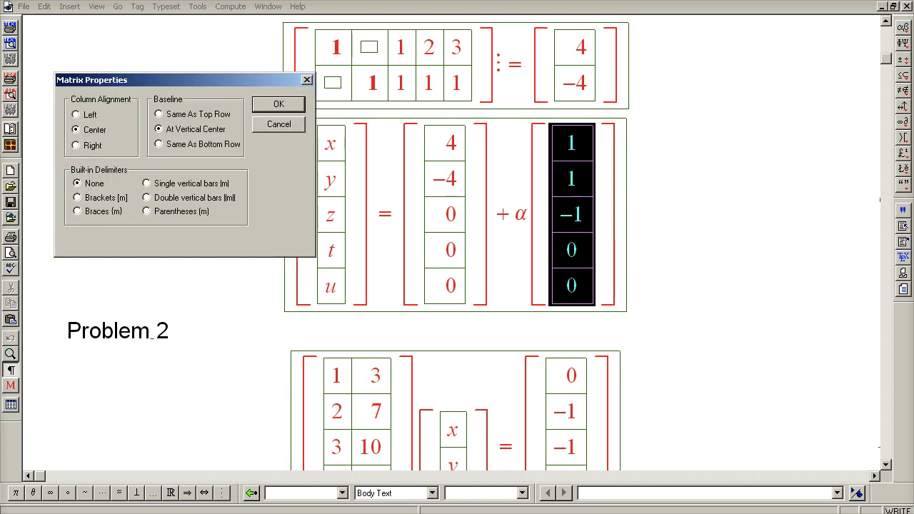
key(r)
key(Return)
click(632, 280)
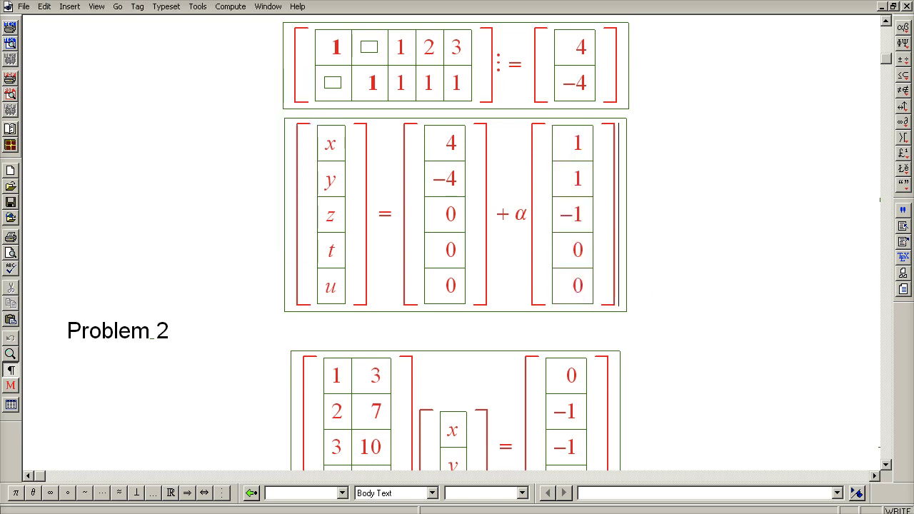
Step: Append a plus sign, the coefficient β and an empty pair of square brackets after the α vector
text(+)
key(ctrl+g)
key(b)
key(ctrl+bracketleft)
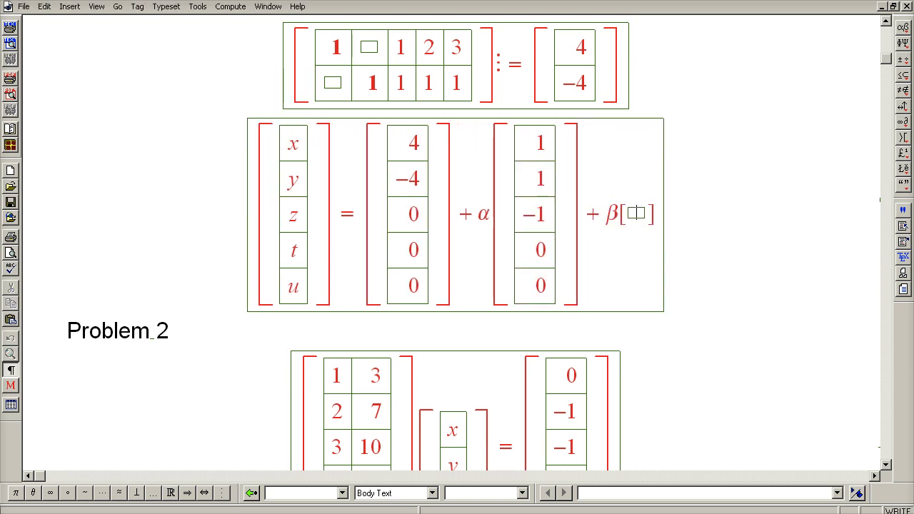
Step: Fill the β vector with 2, 1, 0, -1 and 0, based on the reduced matrix's fourth column, and right-align its entries
drag(425, 51, 428, 83)
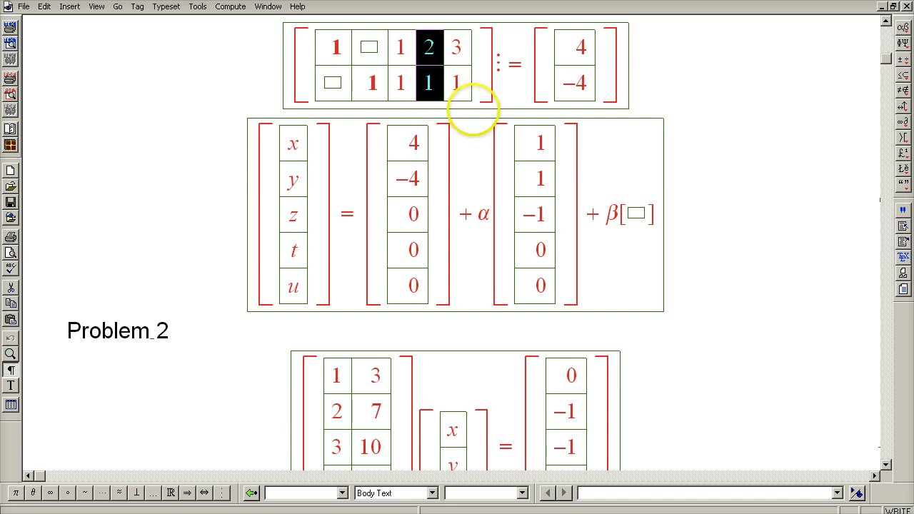
click(636, 213)
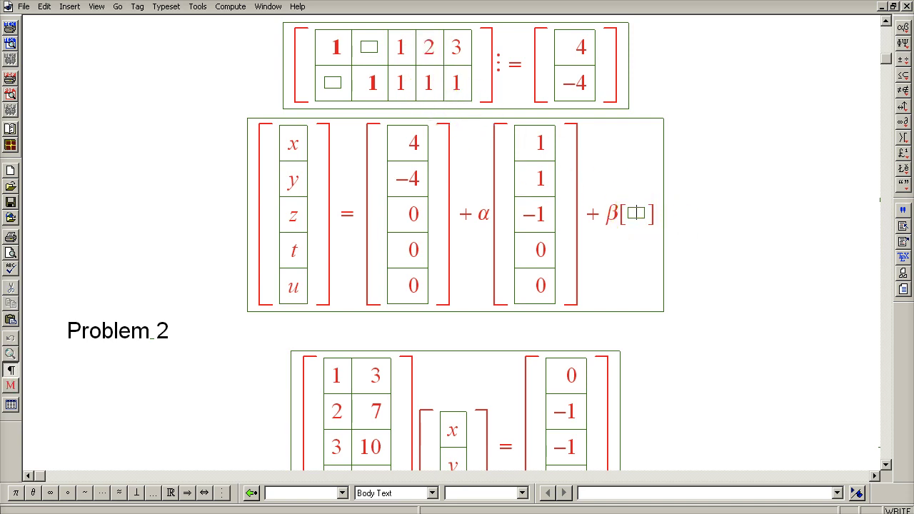
text(2)
key(Return)
text(1)
key(Return)
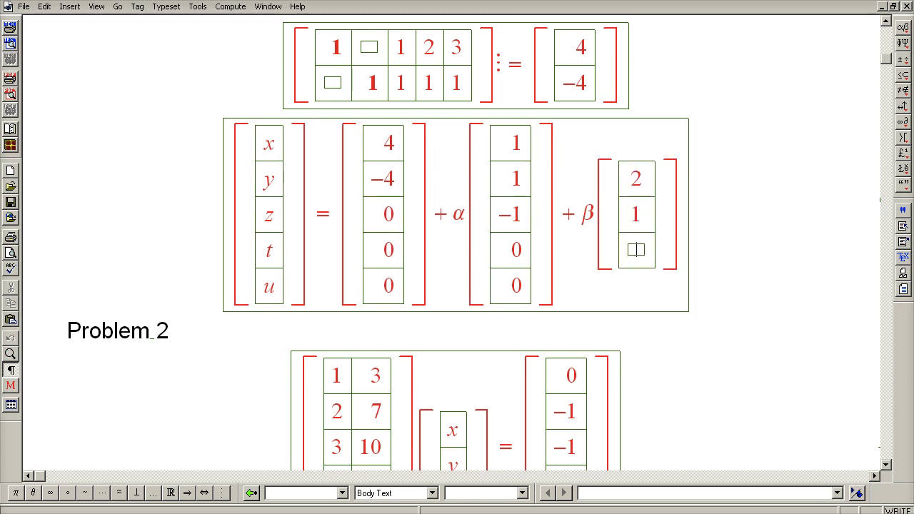
text(0)
key(Return)
text(-1)
key(Return)
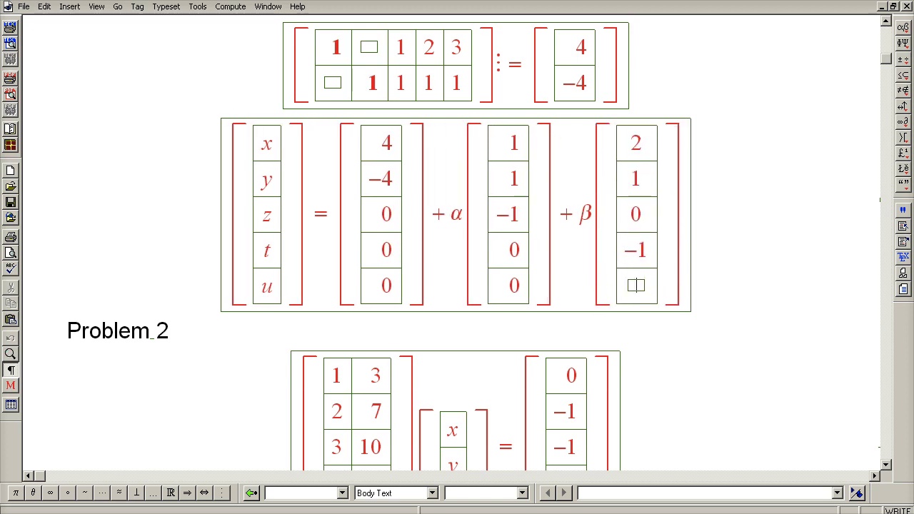
text(0)
click(648, 288)
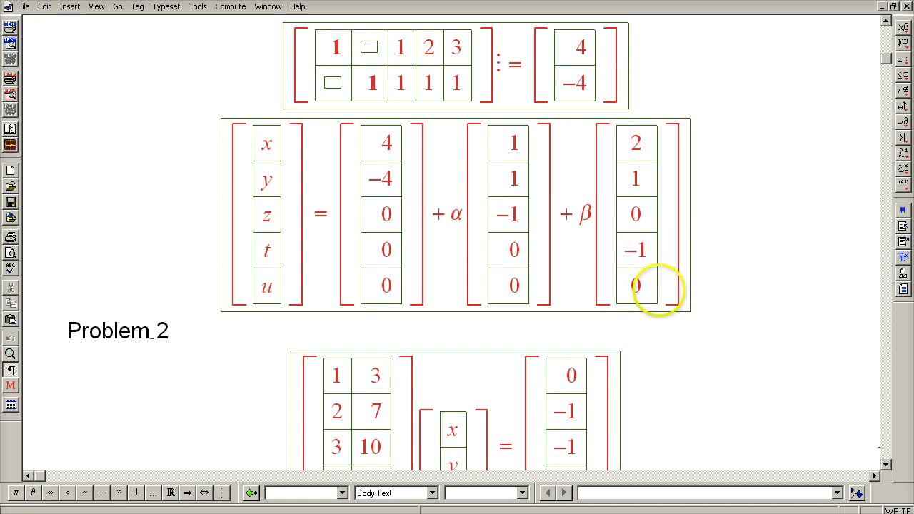
Step: Append a plus sign, the coefficient γ and an empty pair of square brackets after the β vector
text(+)
key(ctrl+g)
key(g)
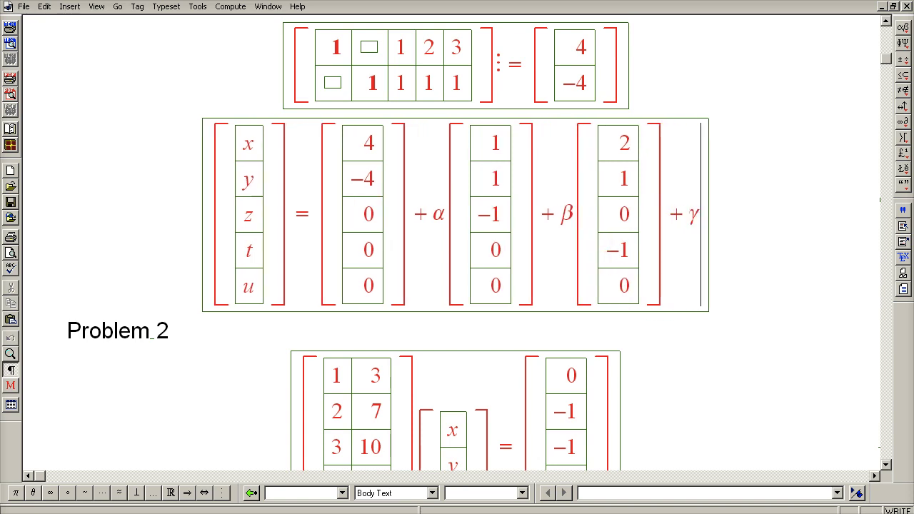
key(ctrl+[)
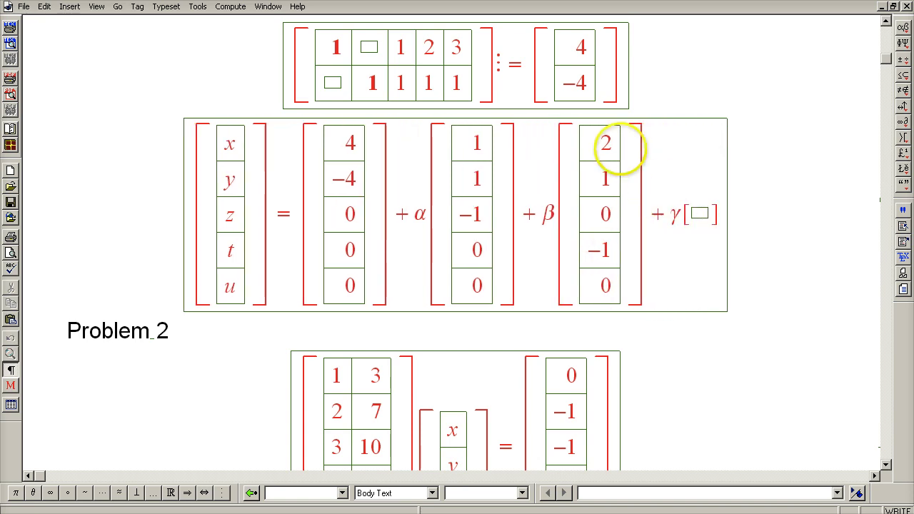
Step: Fill the γ vector with 3, 1, 0, 0 and -1, based on the reduced matrix's fifth column, and right-align its entries
drag(456, 47, 457, 83)
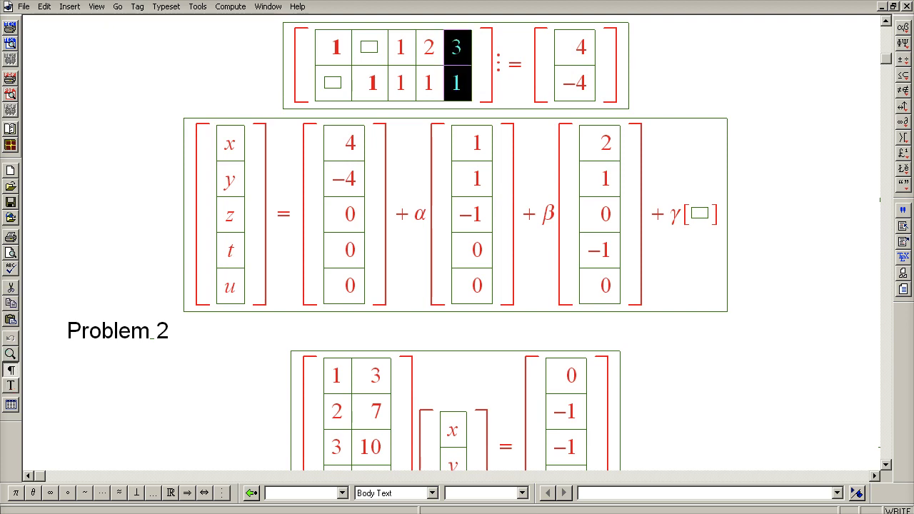
click(700, 213)
text(3)
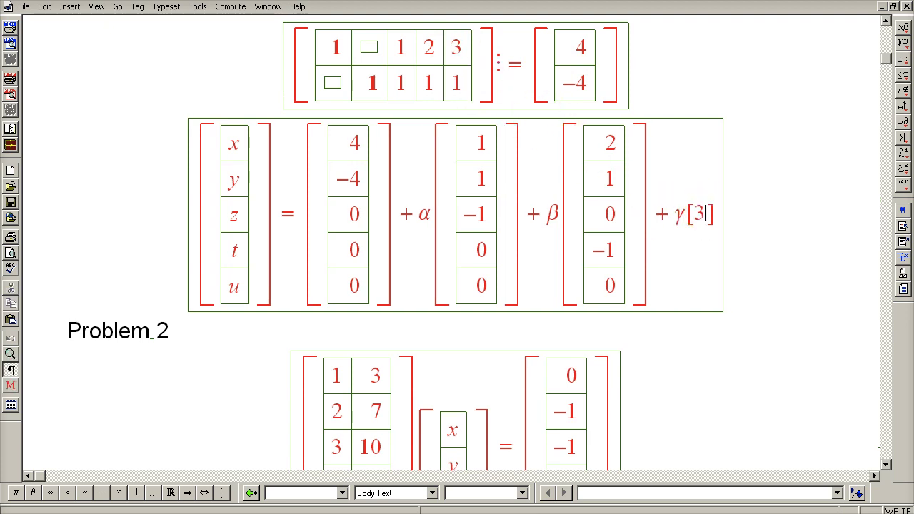
key(Return)
text(1)
key(Return)
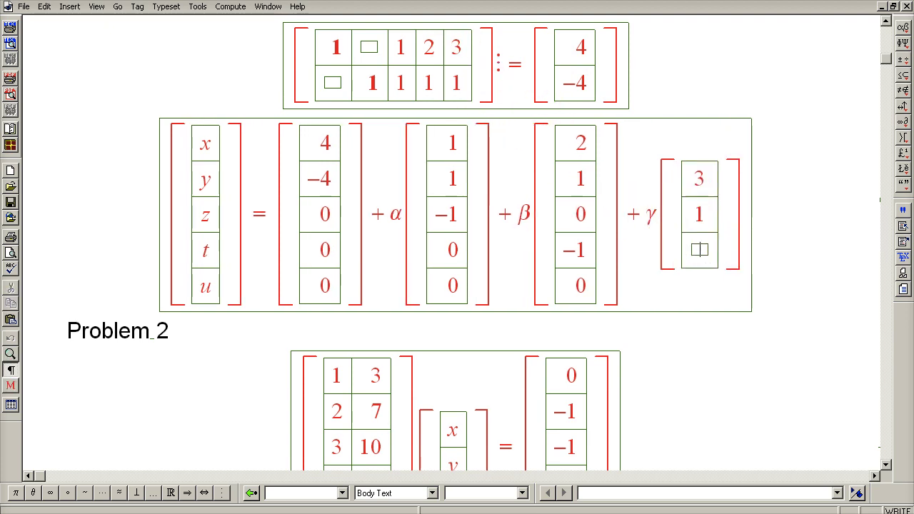
text(0)
key(Return)
text(0)
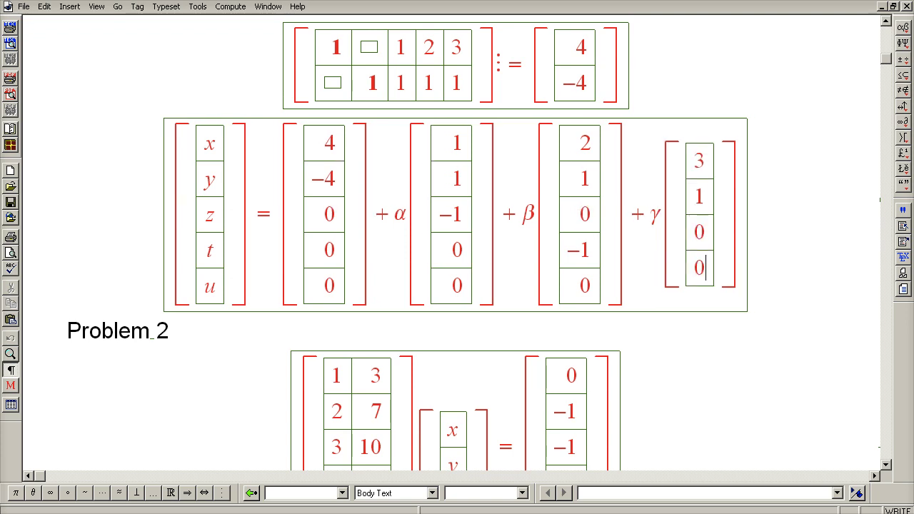
key(Return)
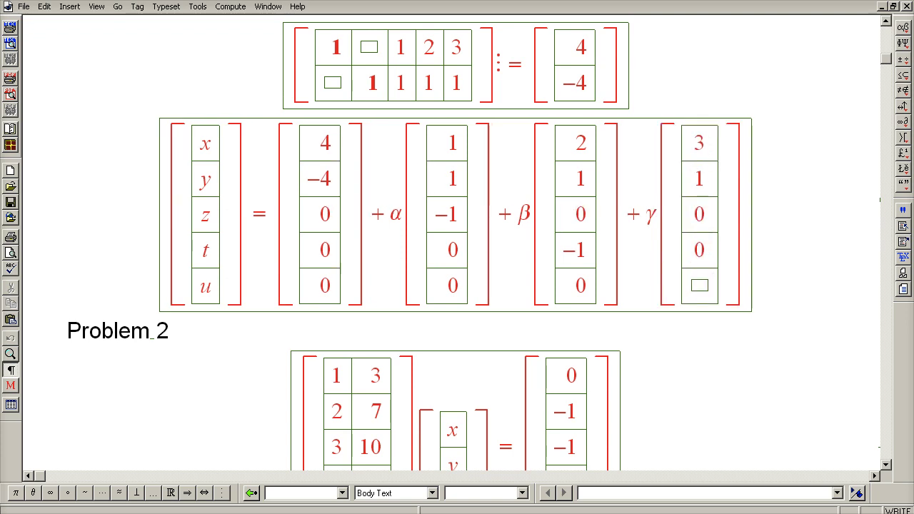
text(1)
key(BackSpace)
text(-1)
double_click(717, 291)
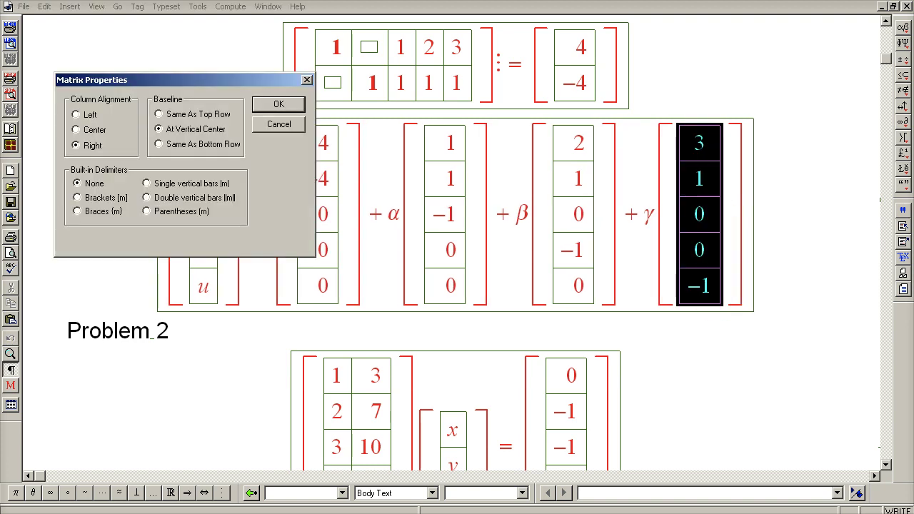
key(Return)
drag(367, 251, 745, 255)
drag(334, 207, 270, 207)
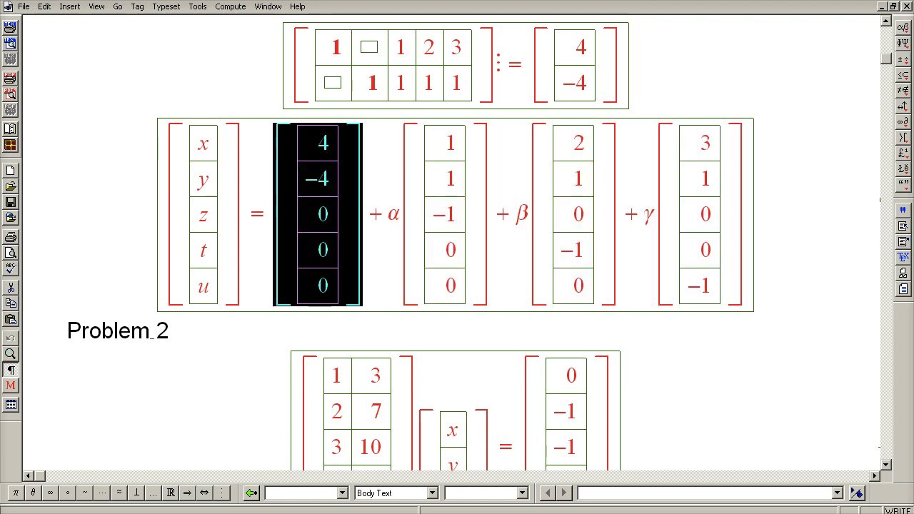
drag(212, 217, 743, 214)
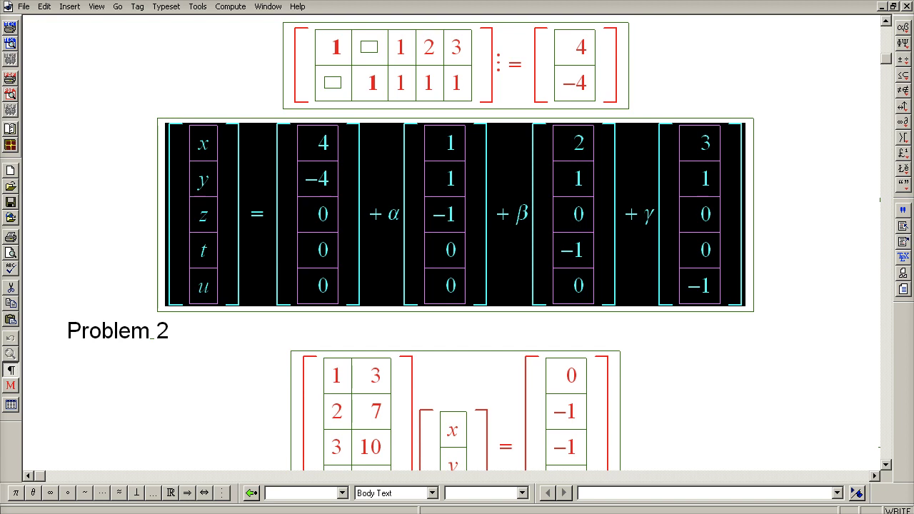
Step: Paste a temporary copy of the γ vector above the fully reduced matrix to check it against the original matrix, and remove the copy
drag(655, 214, 744, 214)
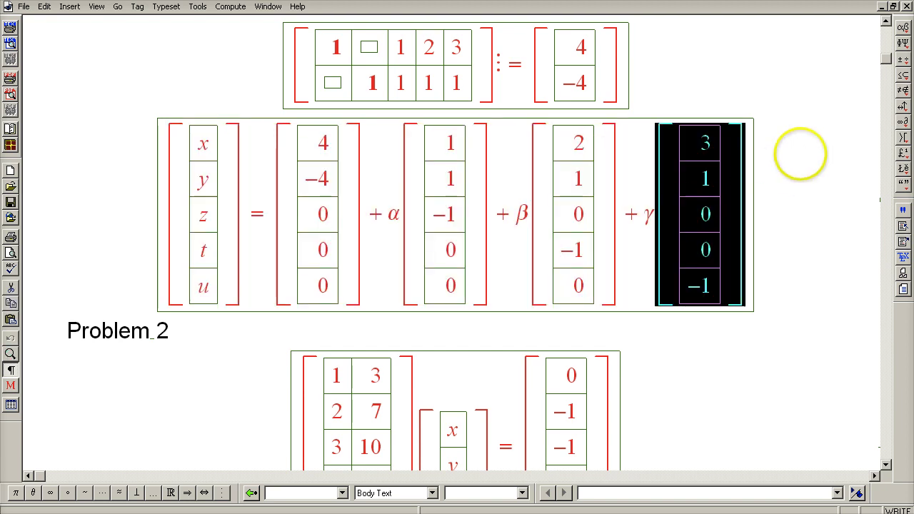
click(885, 37)
click(705, 149)
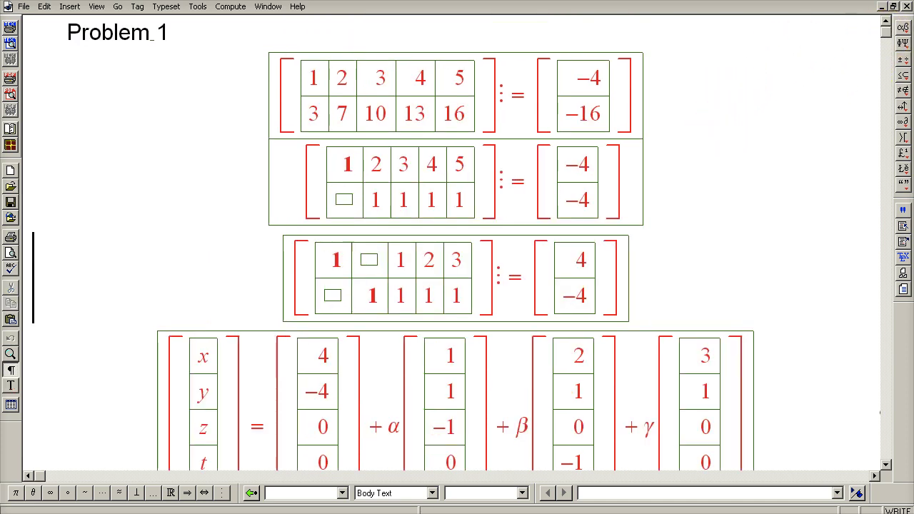
key(ctrl+d)
key(ctrl+v)
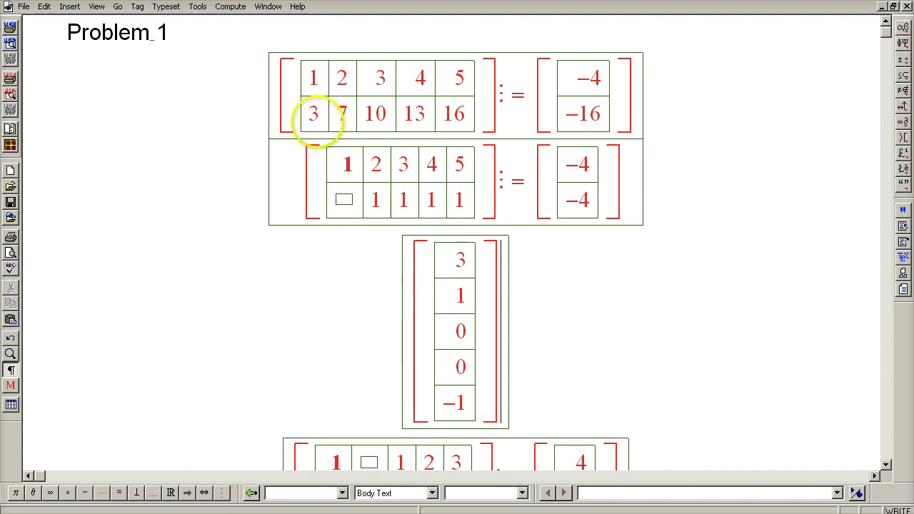
drag(308, 82, 320, 83)
click(338, 84)
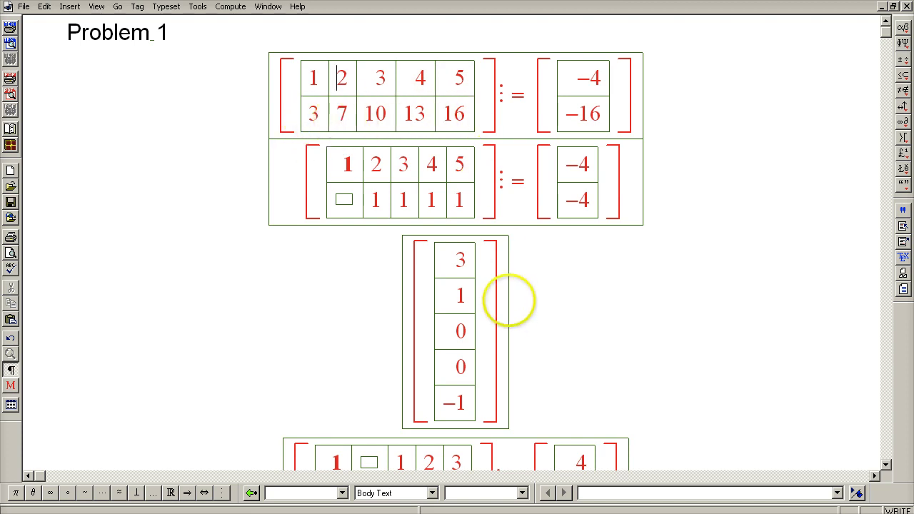
key(BackSpace)
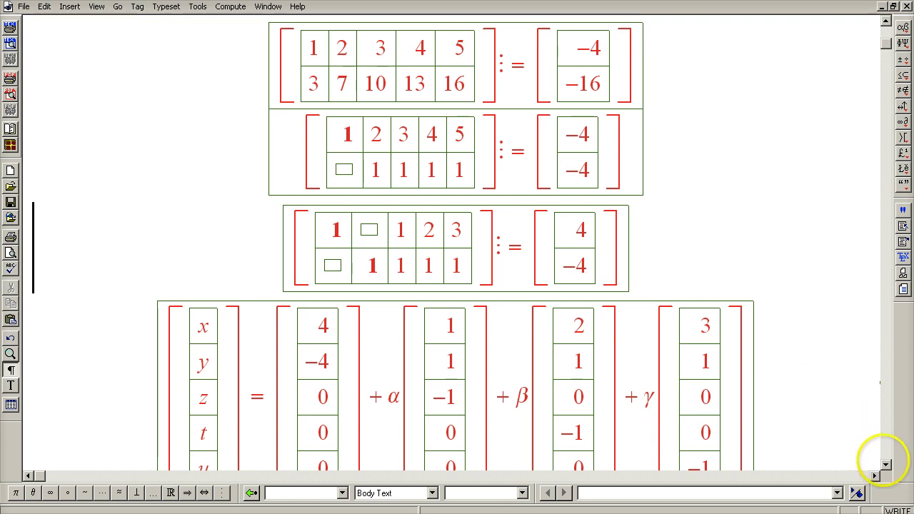
Step: Return to the completed general solution above Problem 2 and select the whole equation
scroll(881, 452, down, 5)
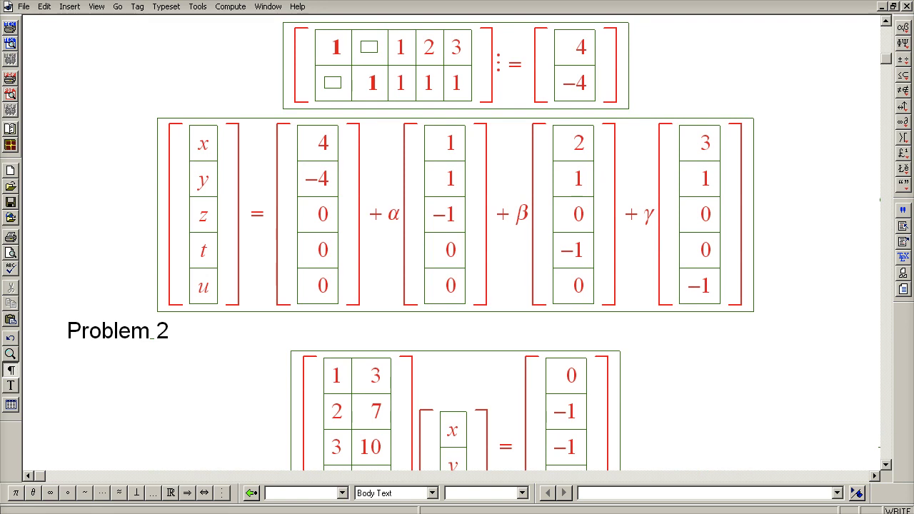
double_click(141, 247)
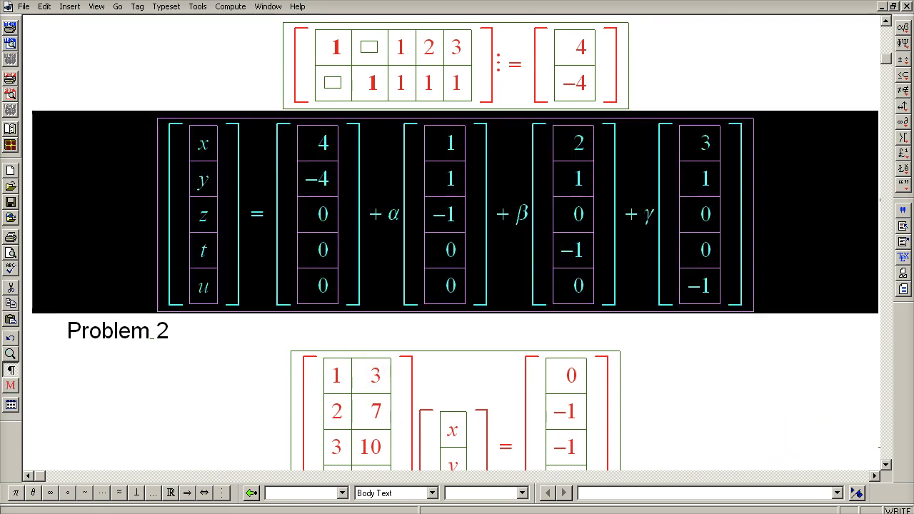